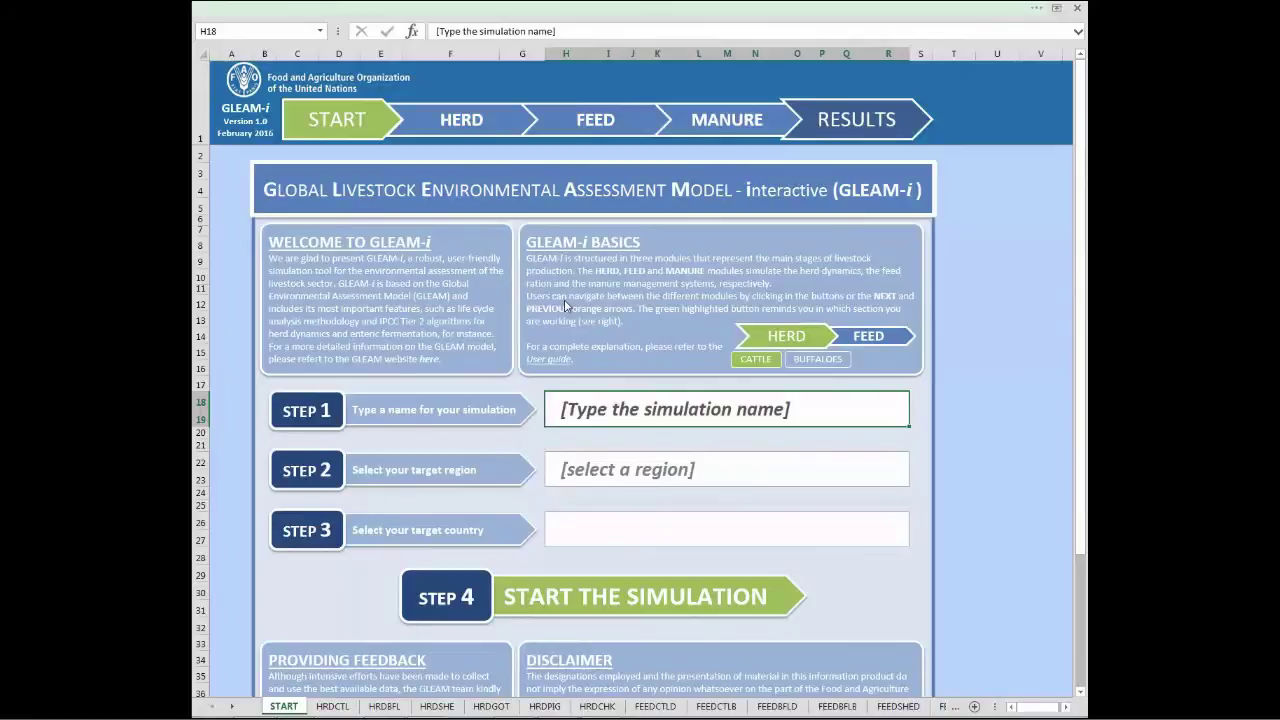
Step: Choose North America as the target region and United States of America as the target country, and start the simulation
click(587, 118)
click(863, 468)
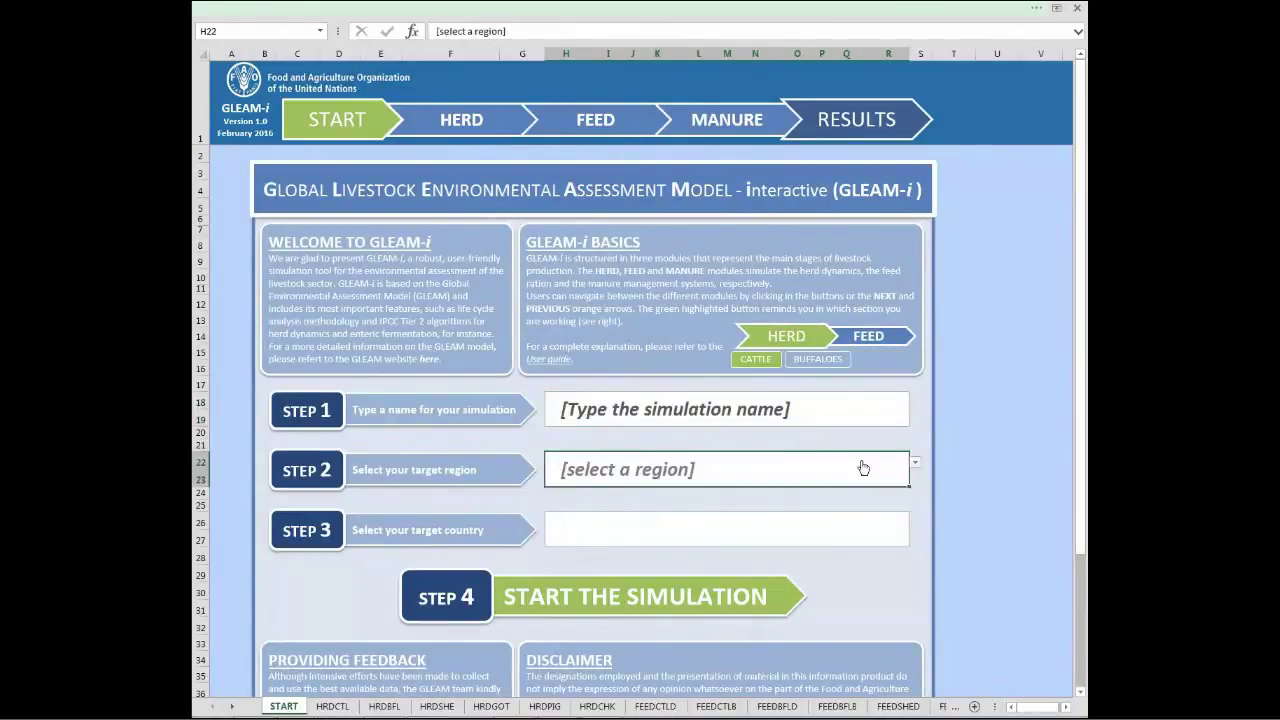
click(915, 463)
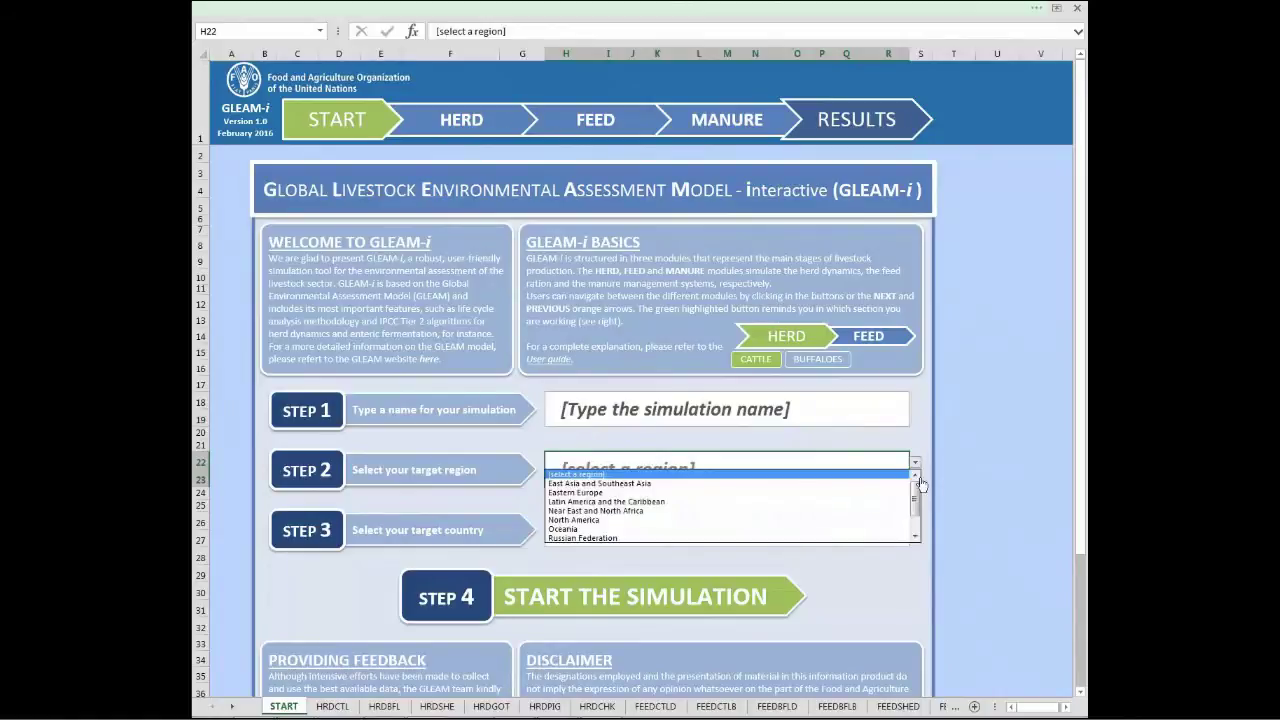
click(600, 520)
click(843, 527)
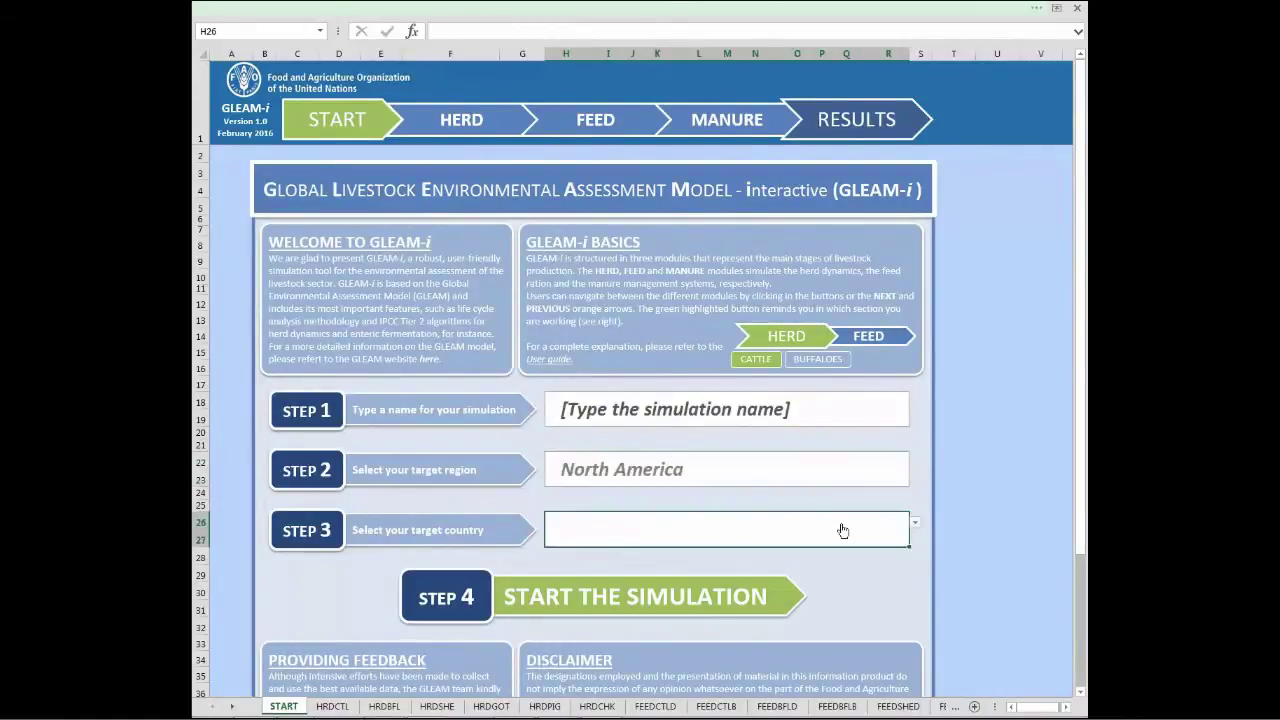
click(915, 528)
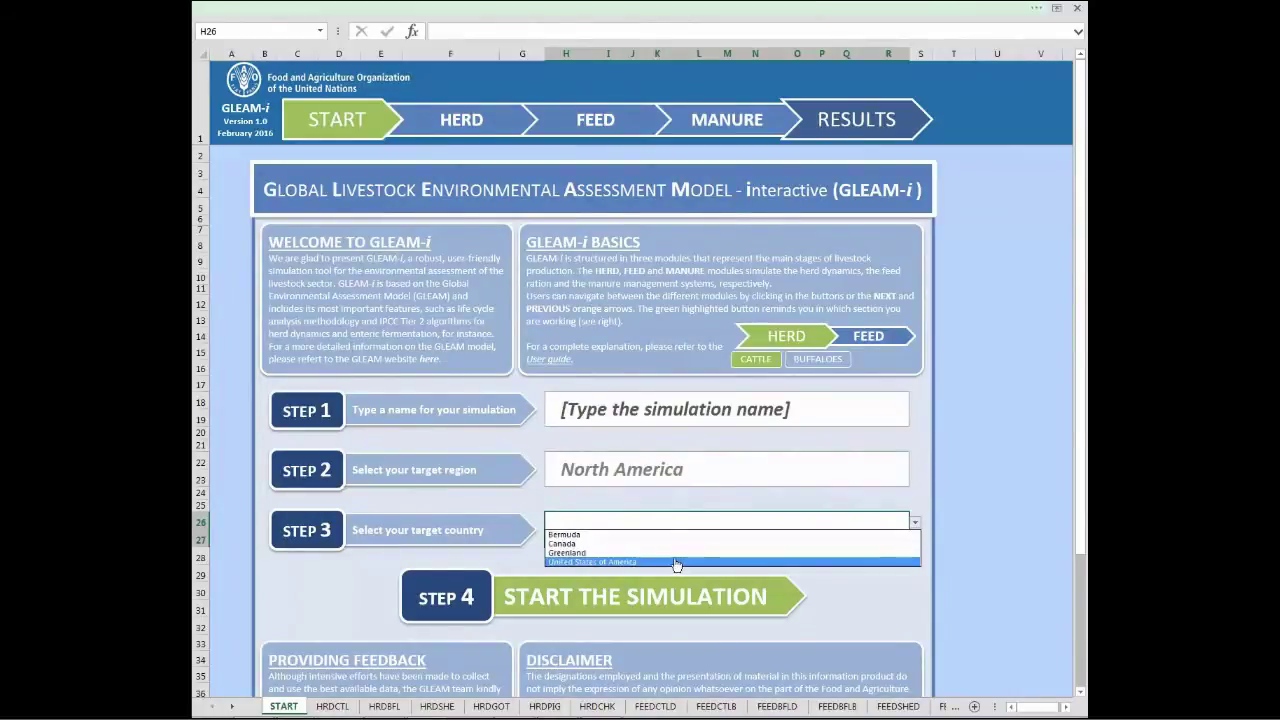
click(677, 562)
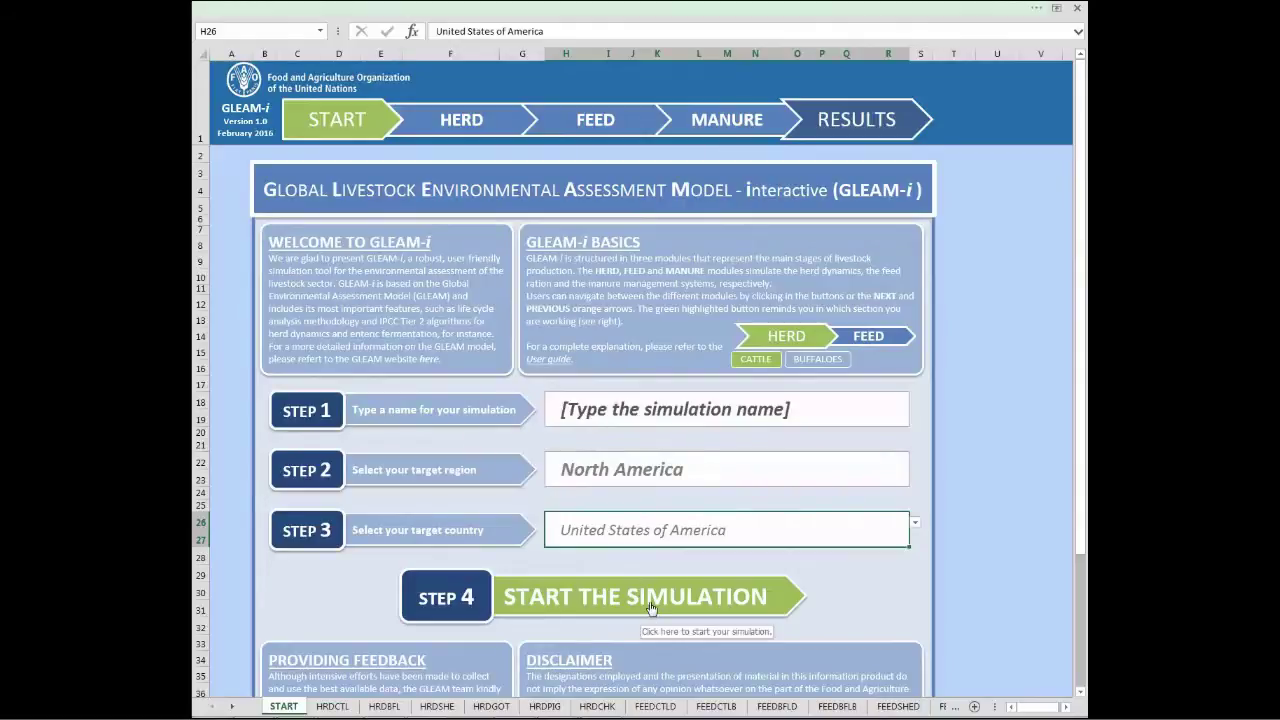
click(650, 600)
Step: Review the cattle herd module's instructions, production system definitions, animal numbers and herd parameters
scroll(649, 601, up, 6)
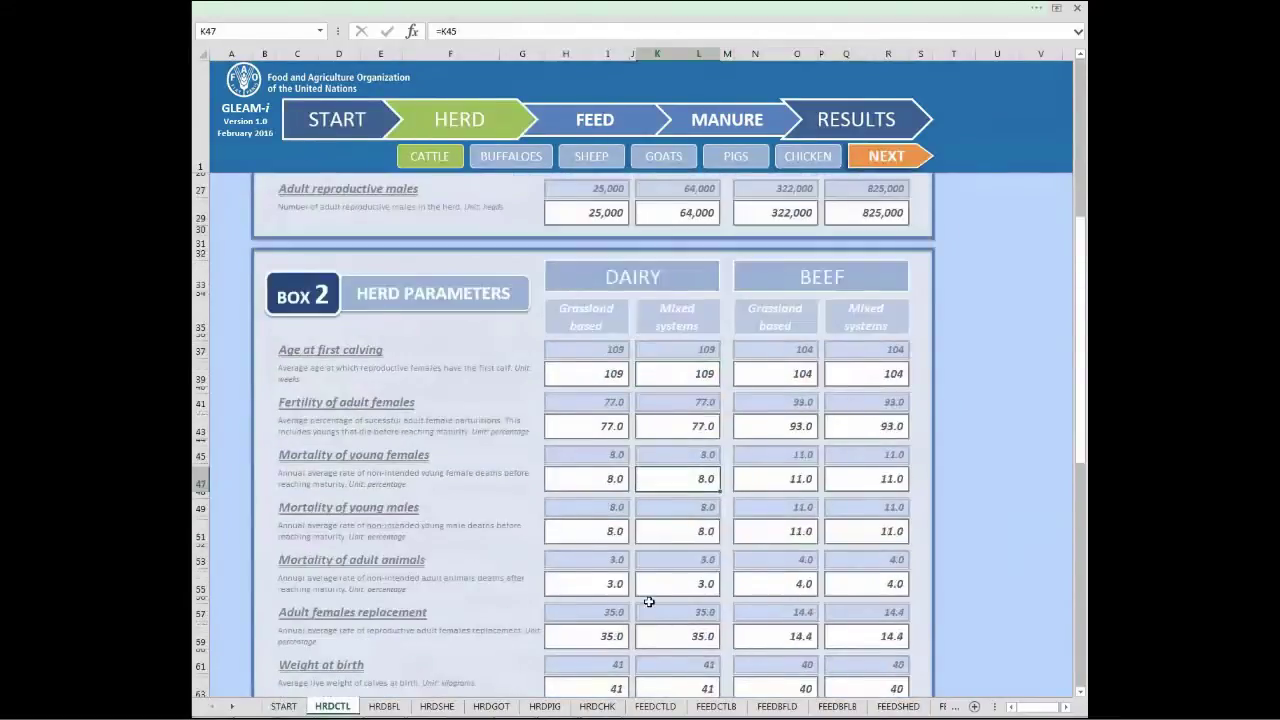
scroll(648, 525, up, 4)
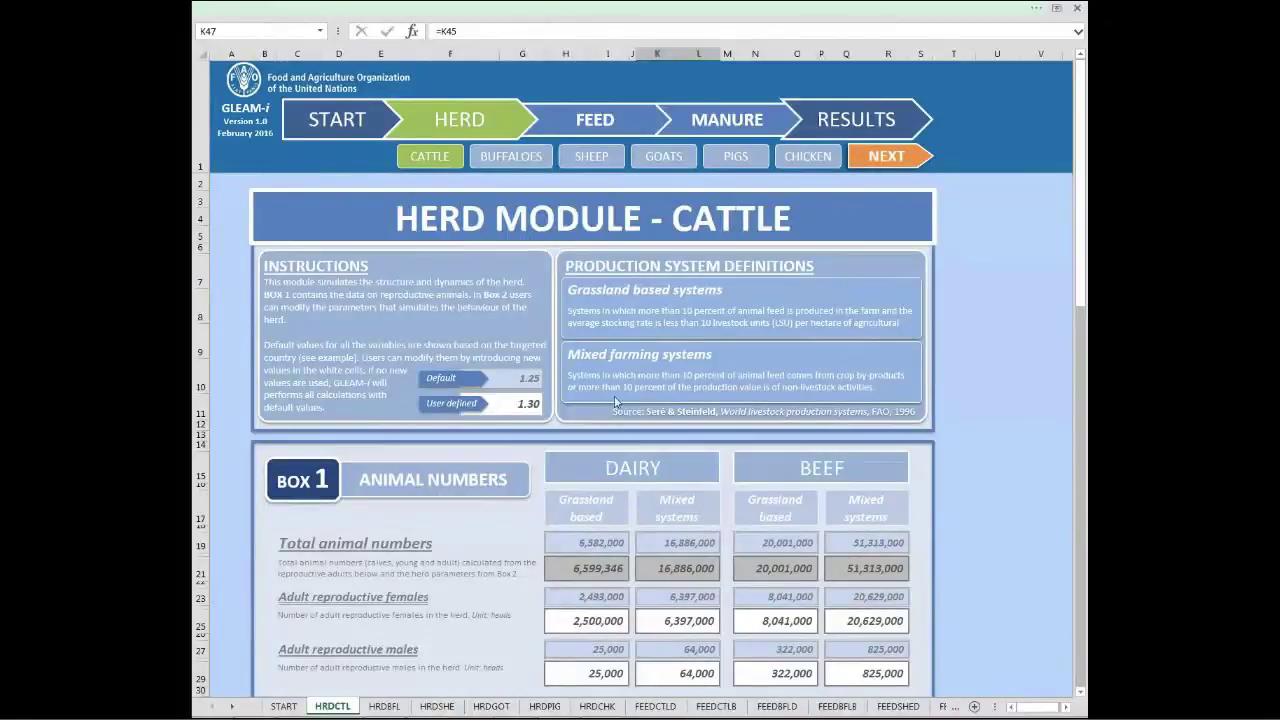
click(490, 163)
scroll(761, 345, down, 2)
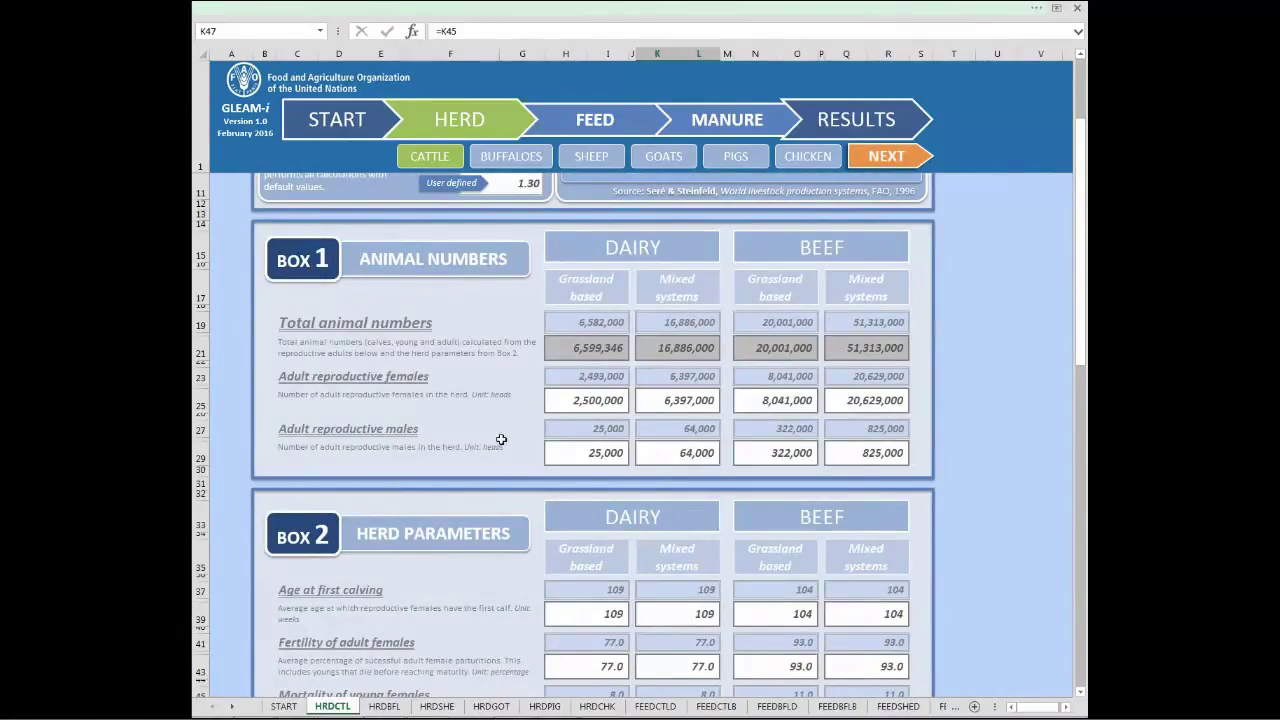
scroll(403, 410, down, 1)
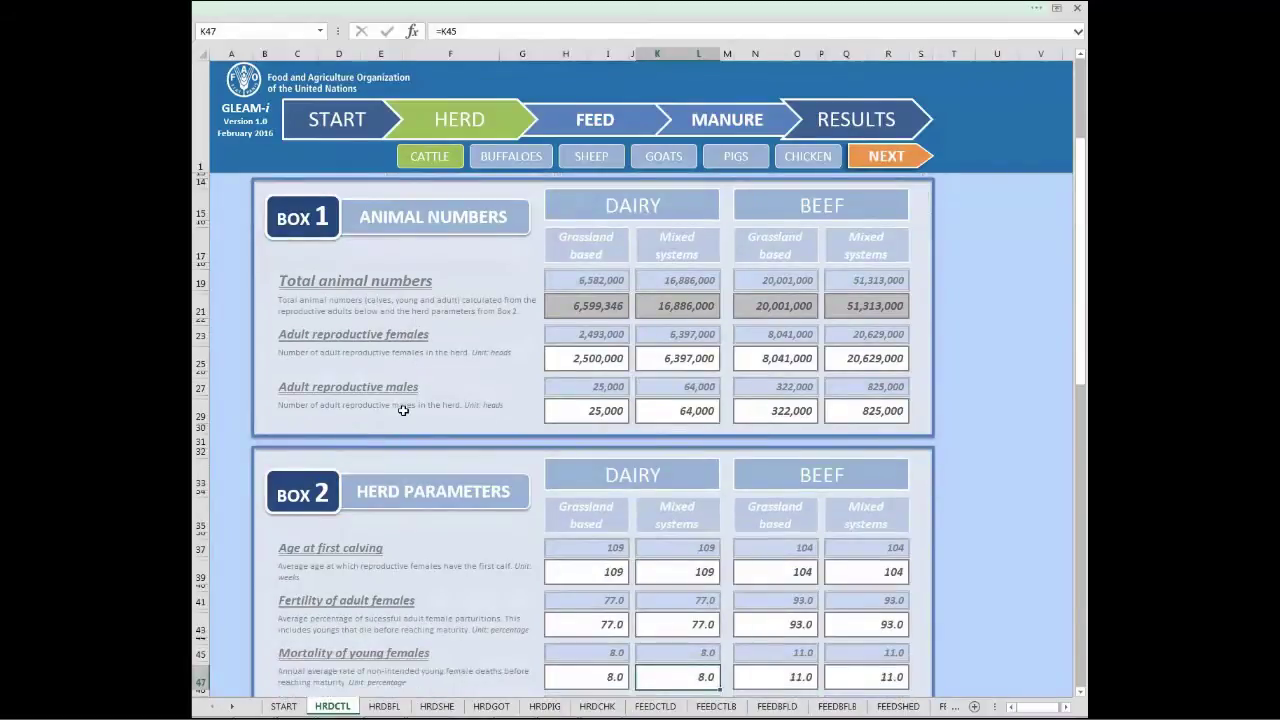
scroll(403, 410, down, 4)
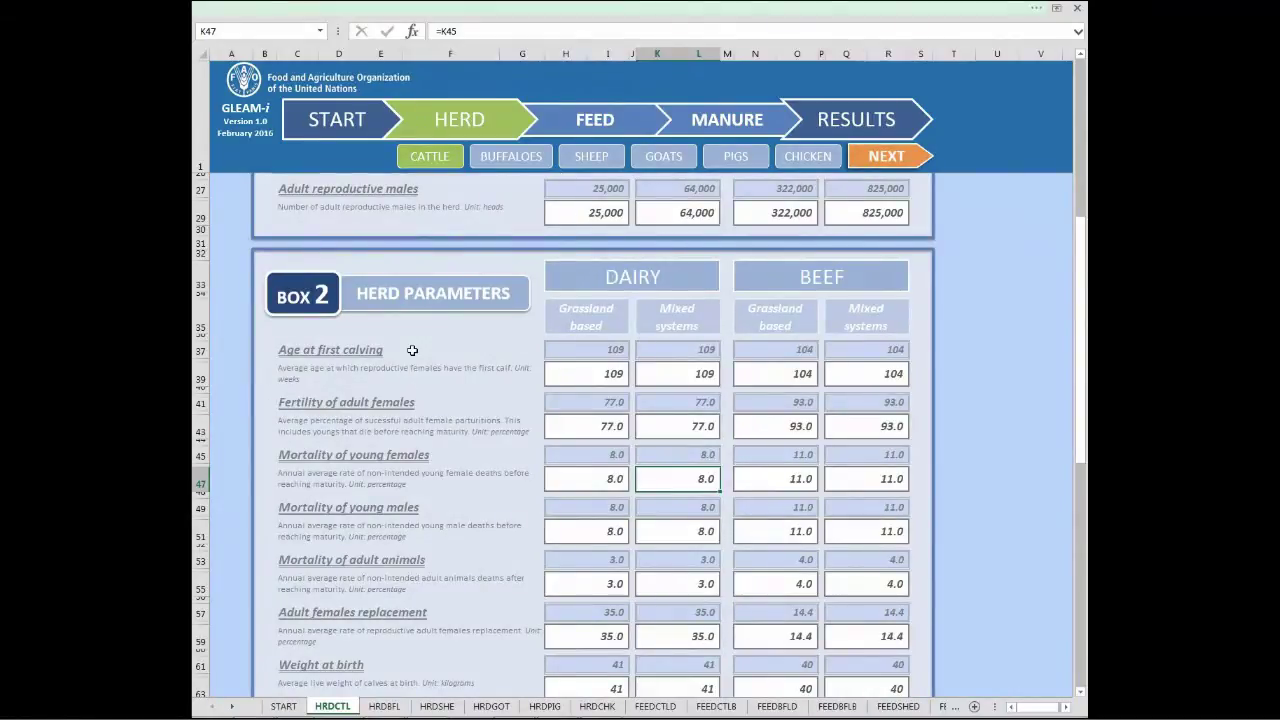
Step: Set the adult reproductive females of the grassland-based dairy cattle herd to 3,000,000
scroll(413, 350, up, 5)
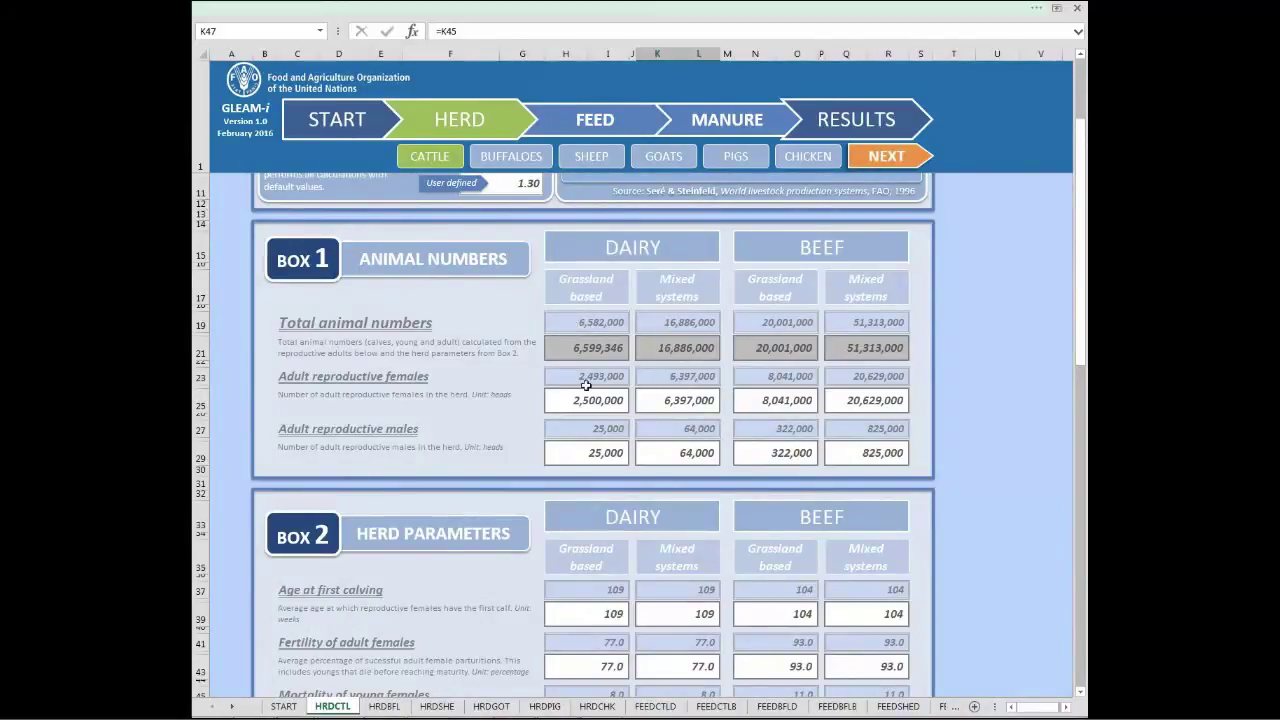
click(564, 348)
click(564, 400)
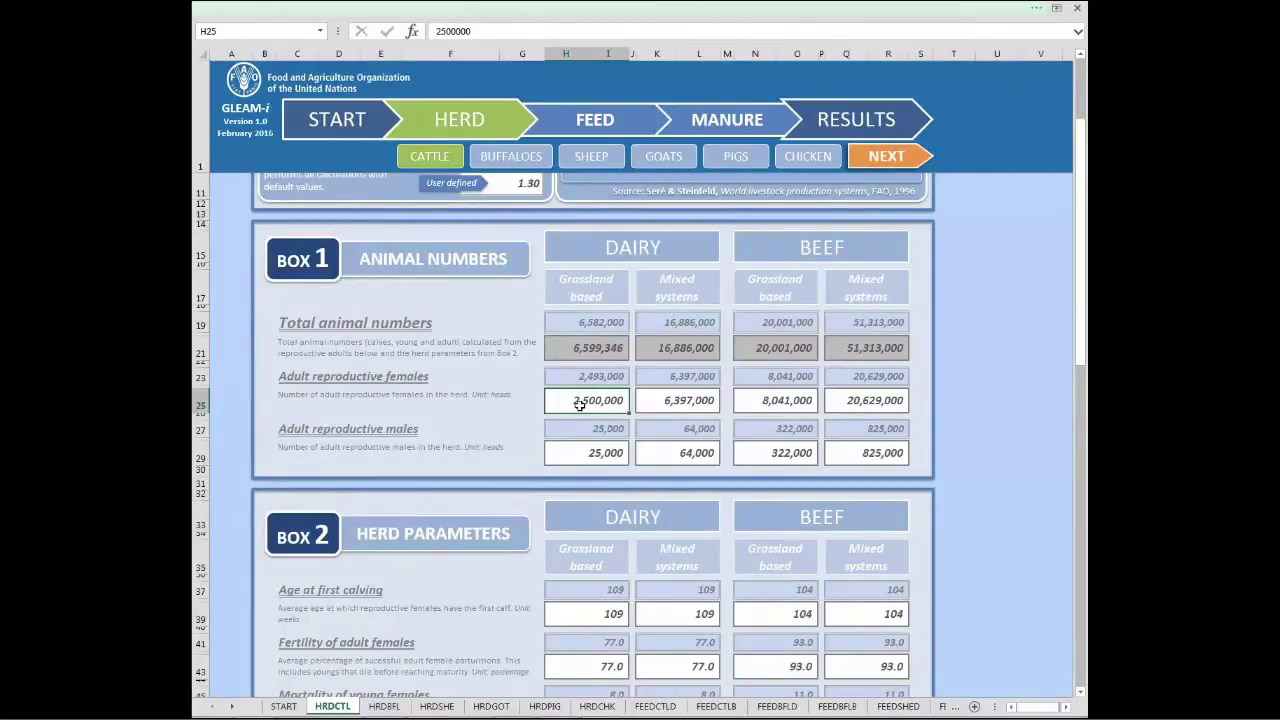
text(3,00)
text(0,000)
key(Return)
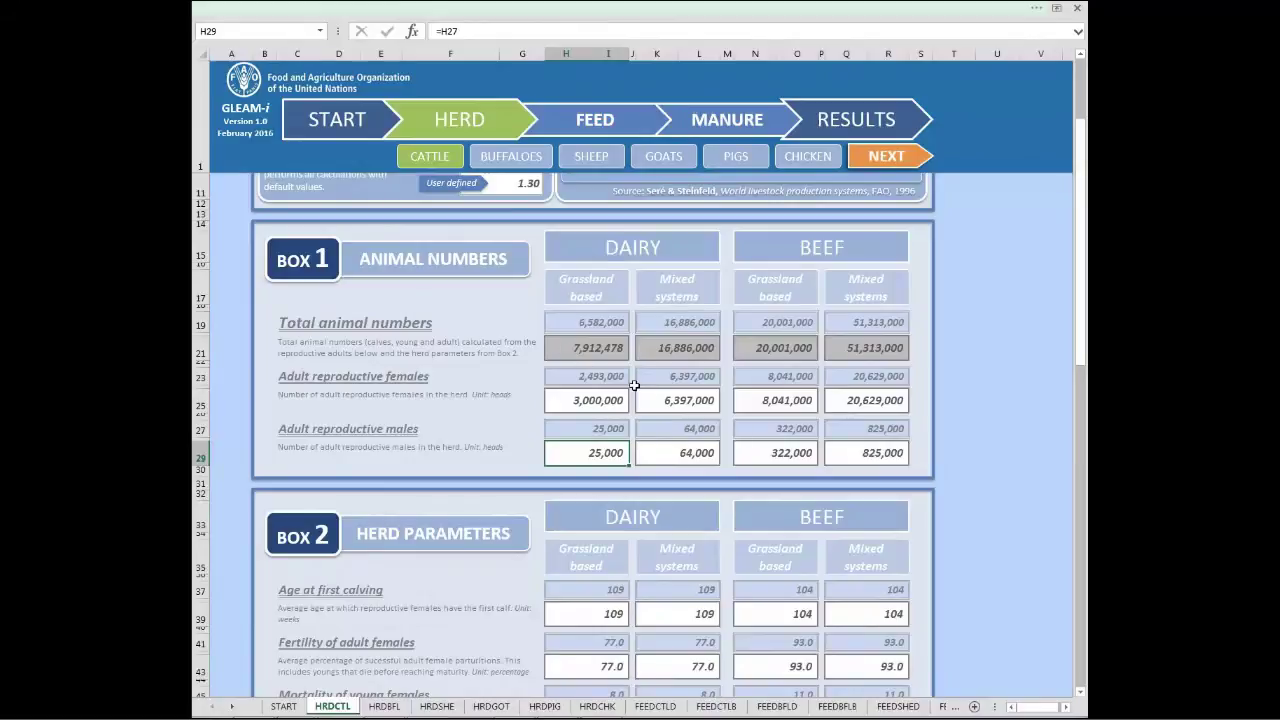
Step: Review the cattle herd parameters and the dairy cattle feed module's instructions and grassland summary ration
scroll(634, 385, down, 6)
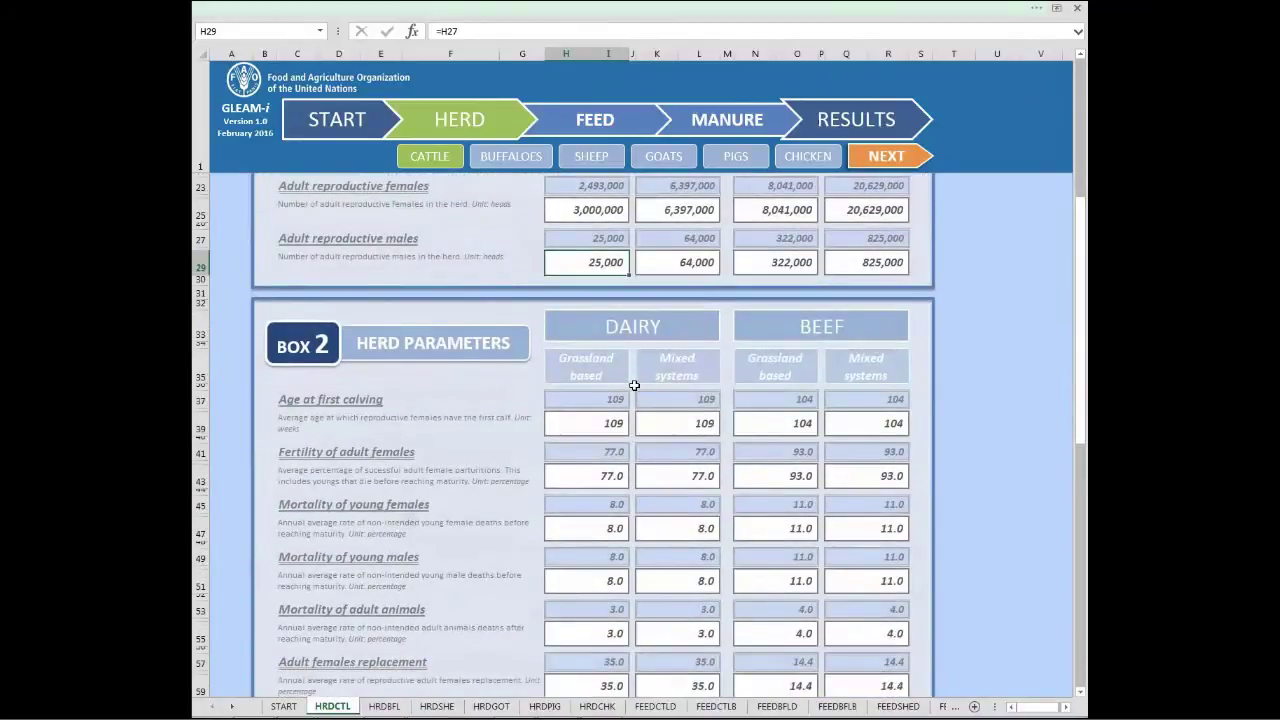
click(322, 276)
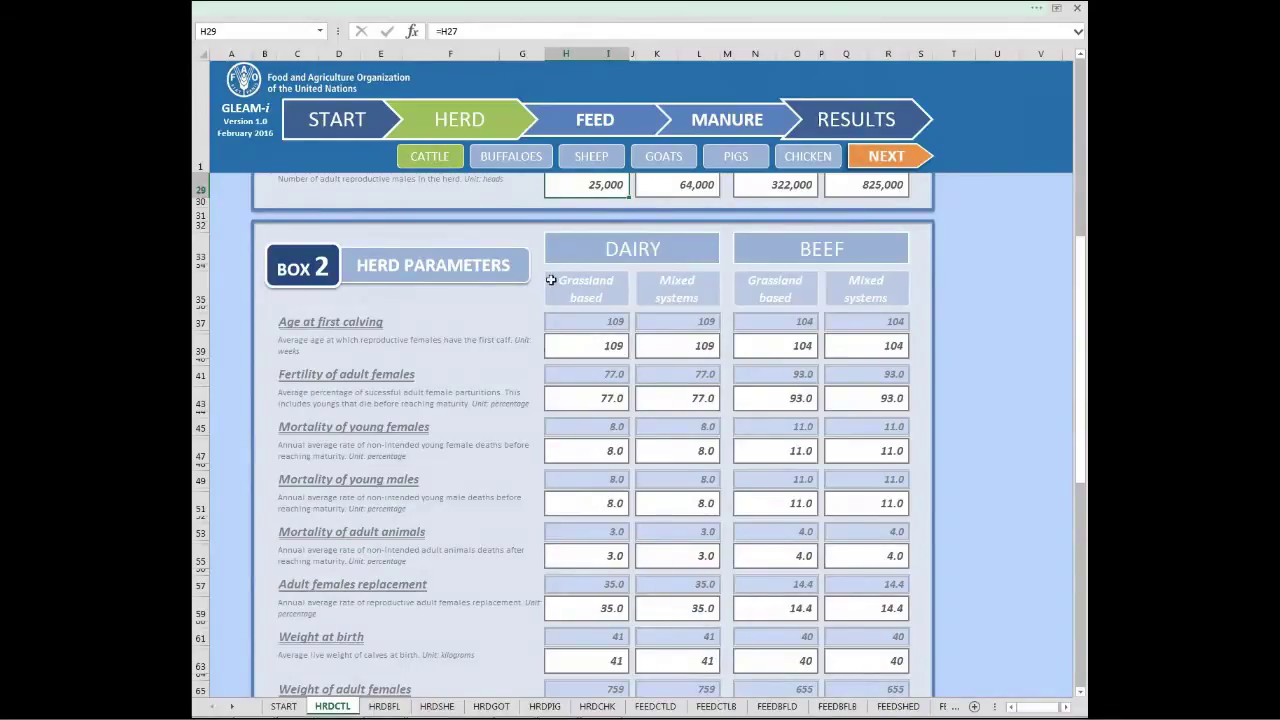
click(604, 123)
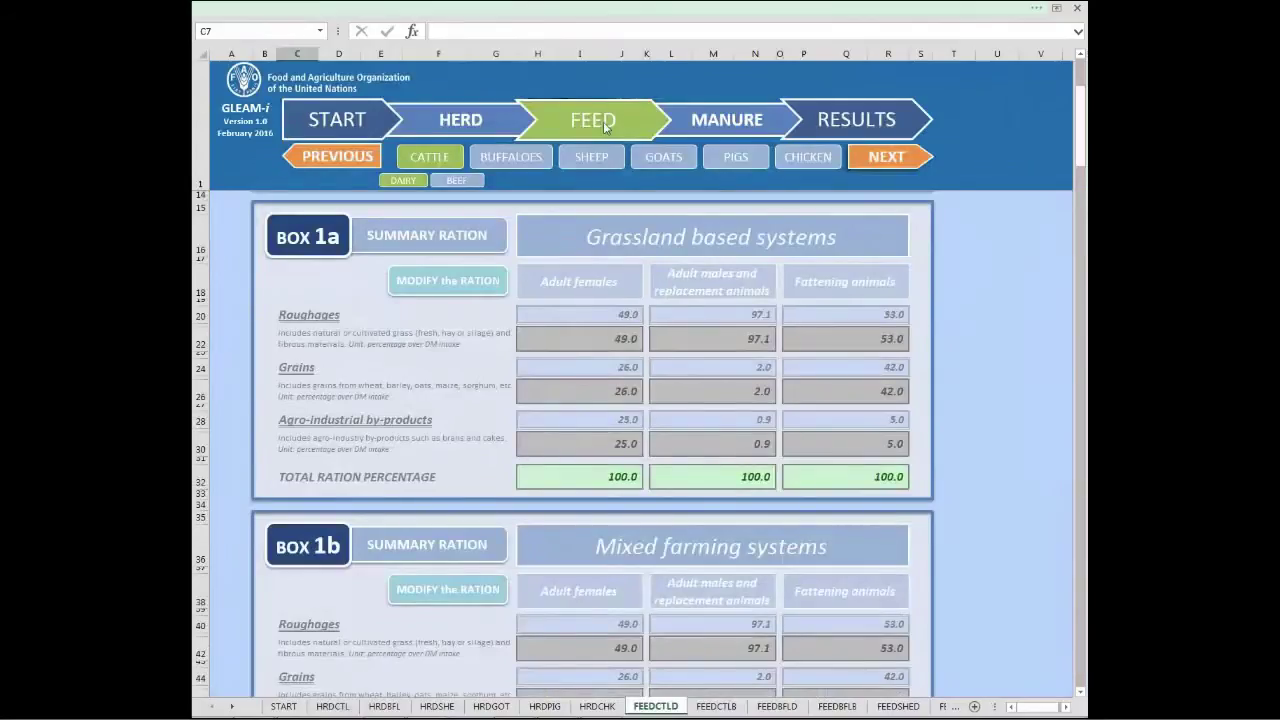
scroll(645, 275, up, 5)
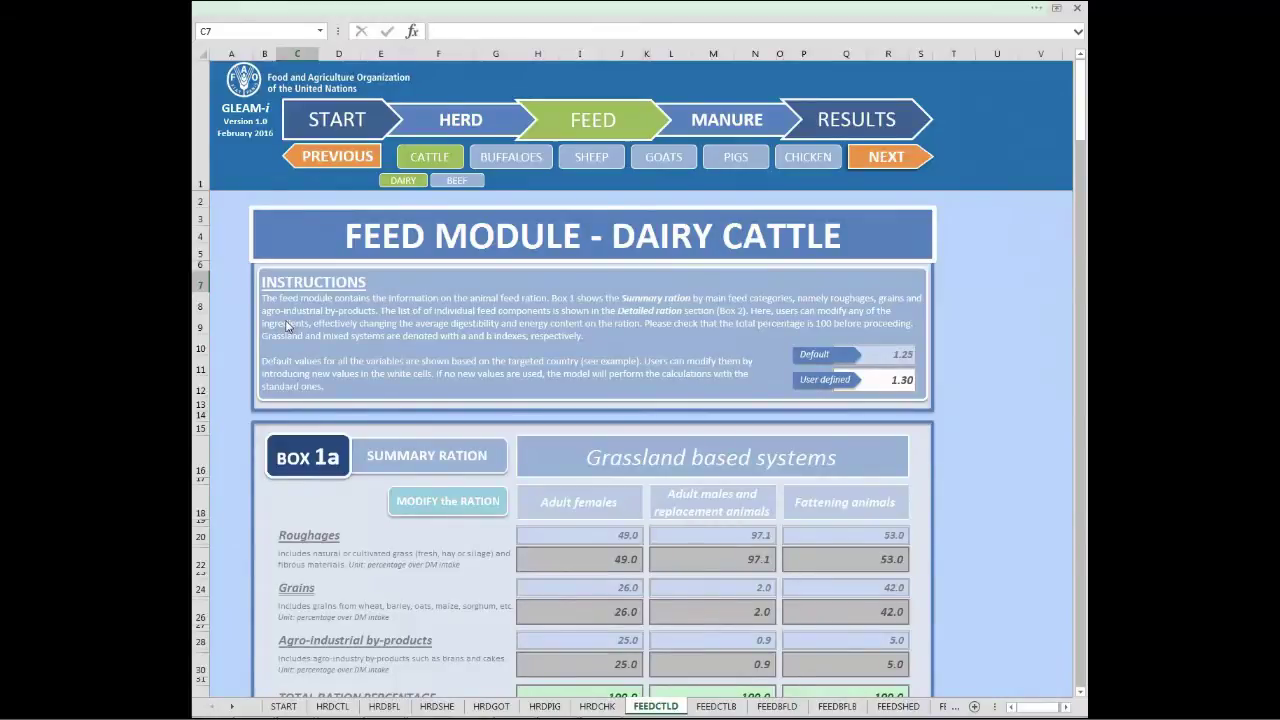
scroll(287, 325, down, 2)
scroll(287, 325, down, 1)
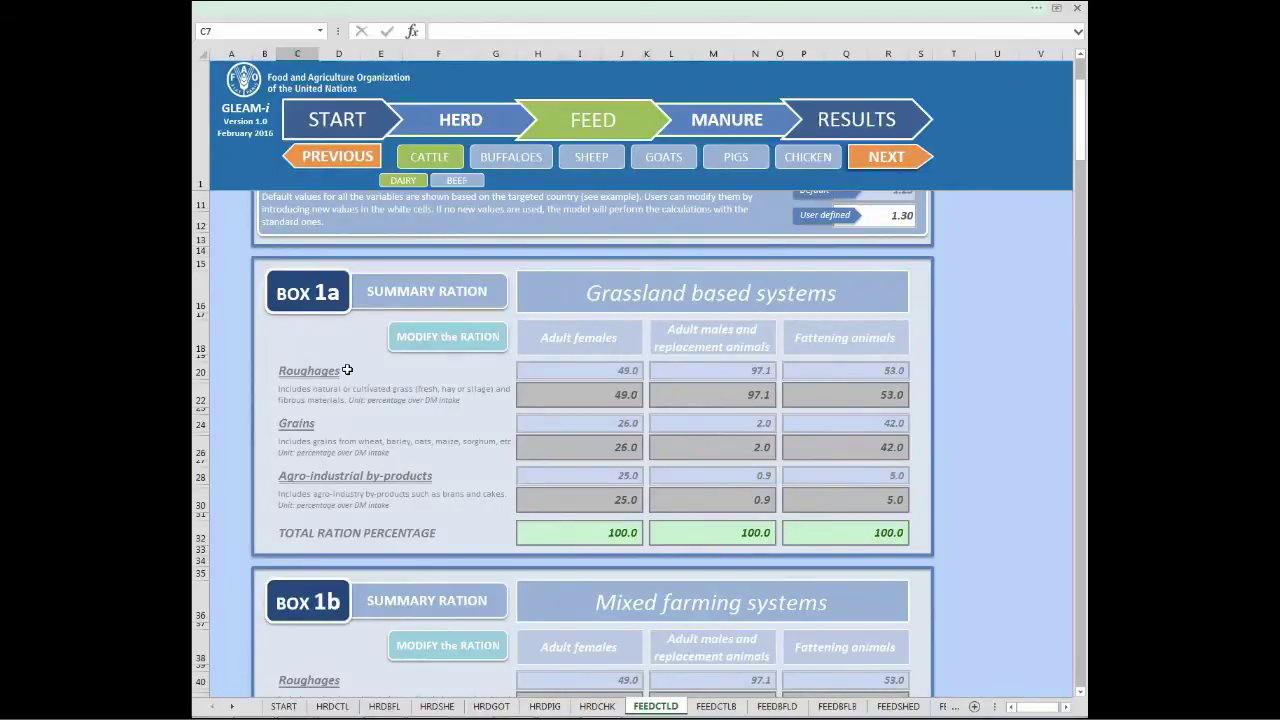
click(444, 480)
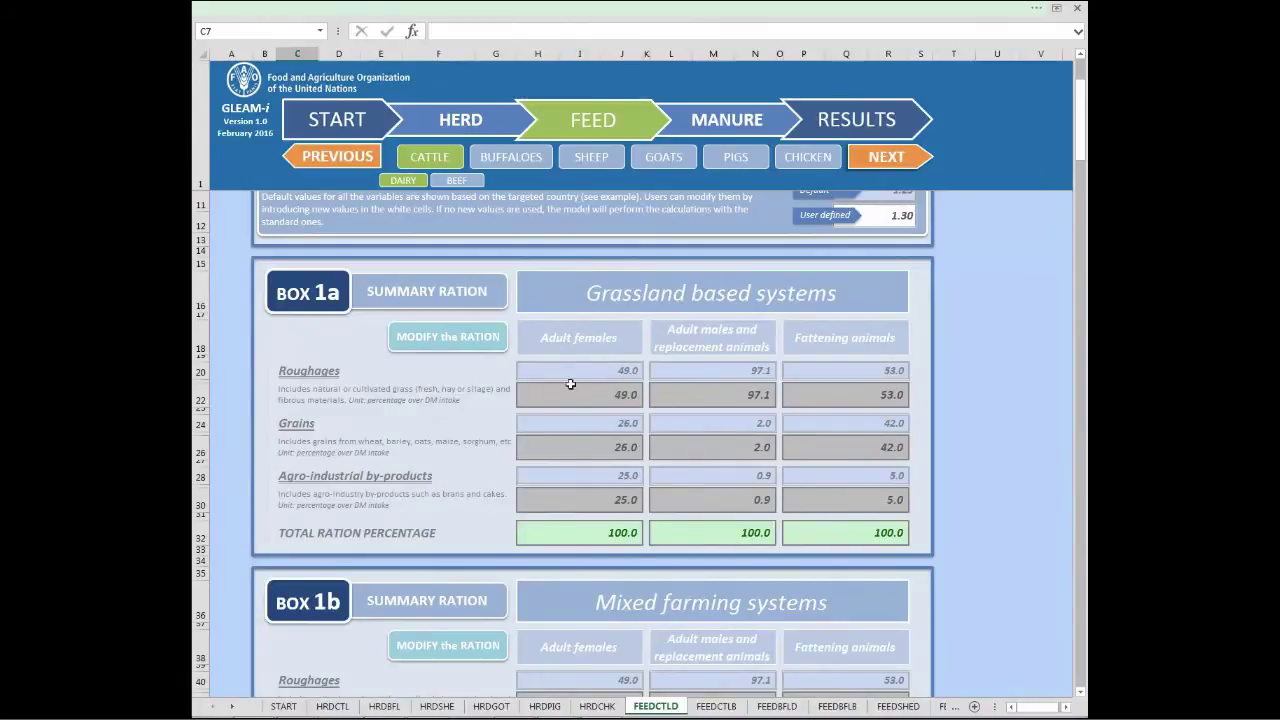
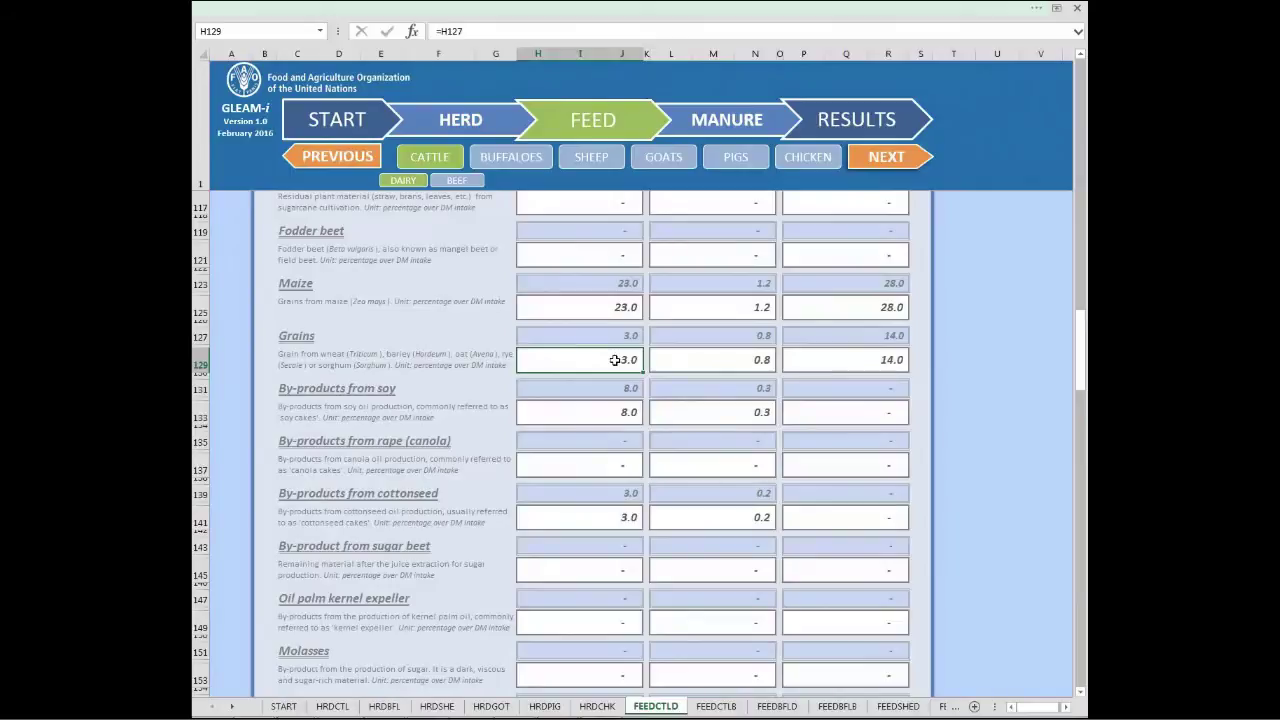
Step: In the dairy cattle grassland detailed ration for adult females, set Grains to 5 and clear By-products from cottonseed
text(5)
key(Return)
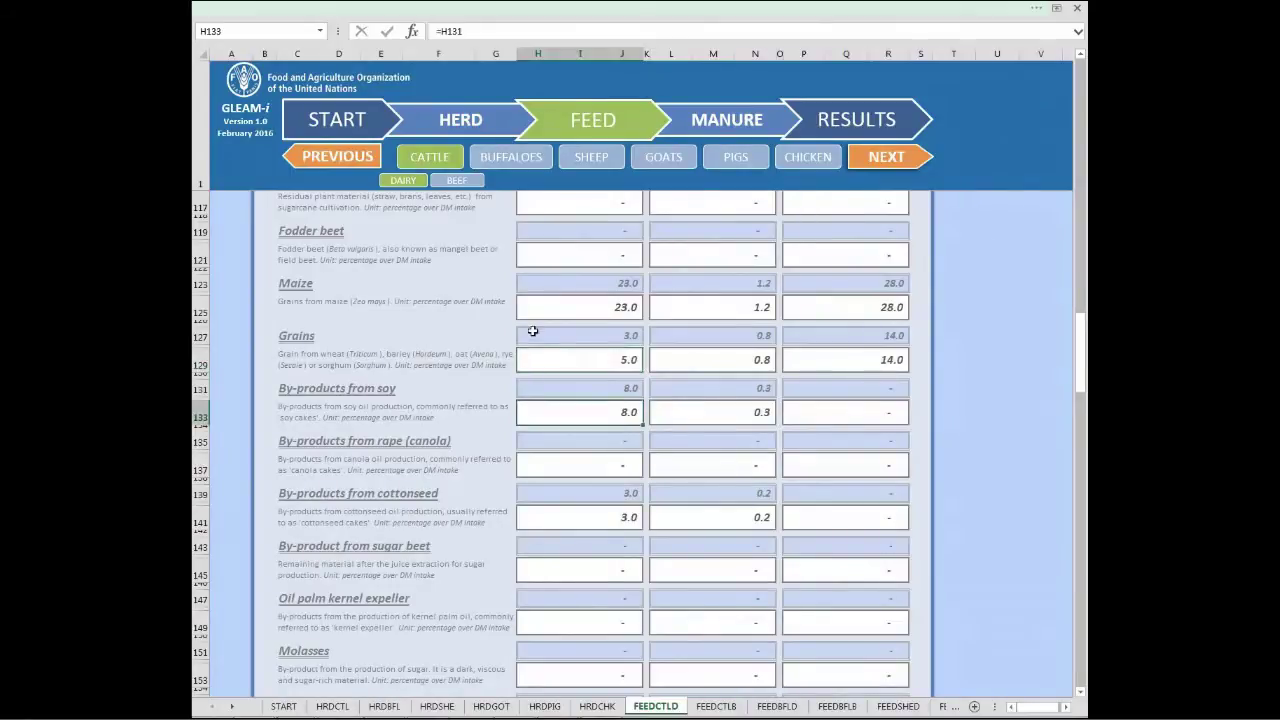
click(599, 513)
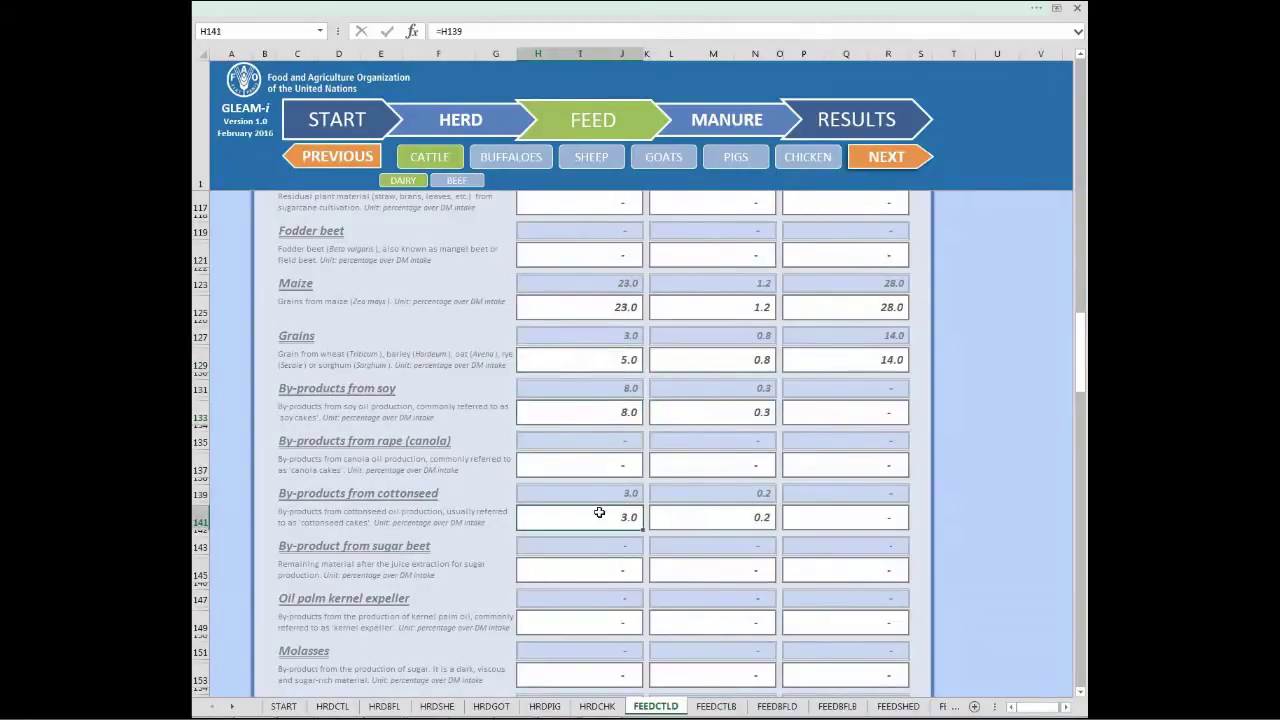
key(Delete)
key(Return)
Step: Return to the dairy cattle grassland summary ration to check the adult females' total ration percentage
scroll(599, 513, up, 4)
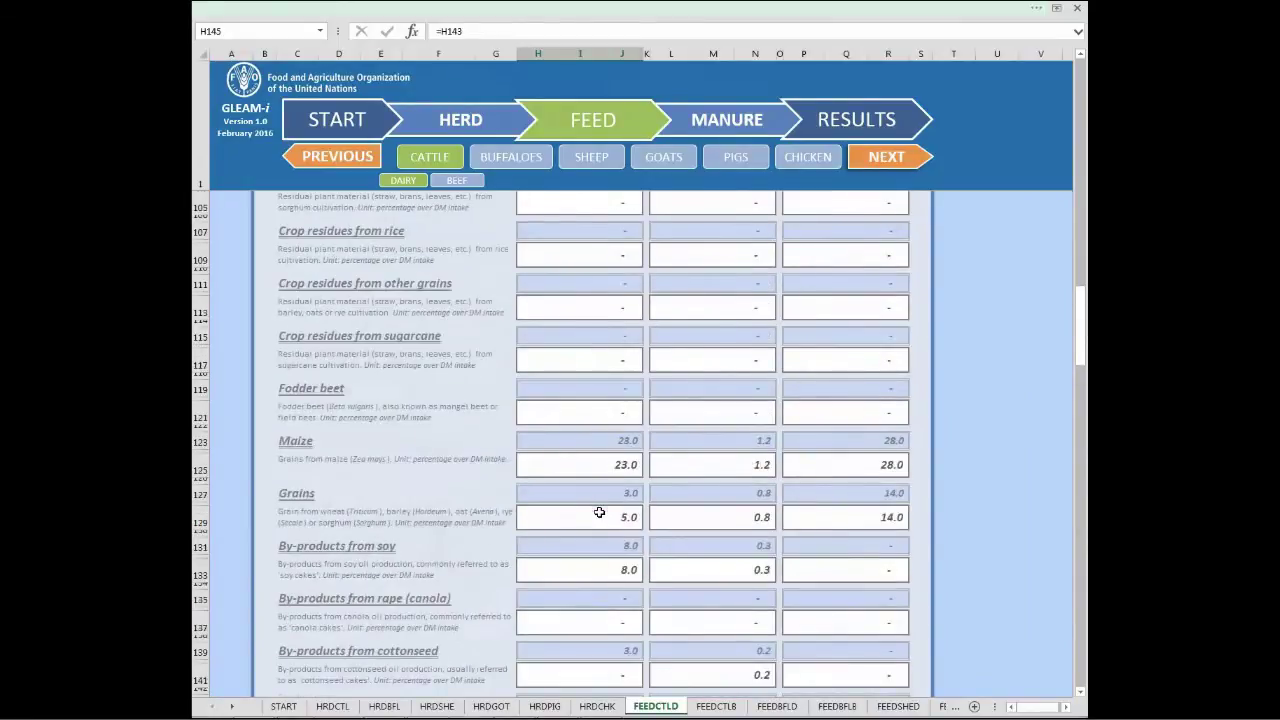
scroll(599, 513, up, 19)
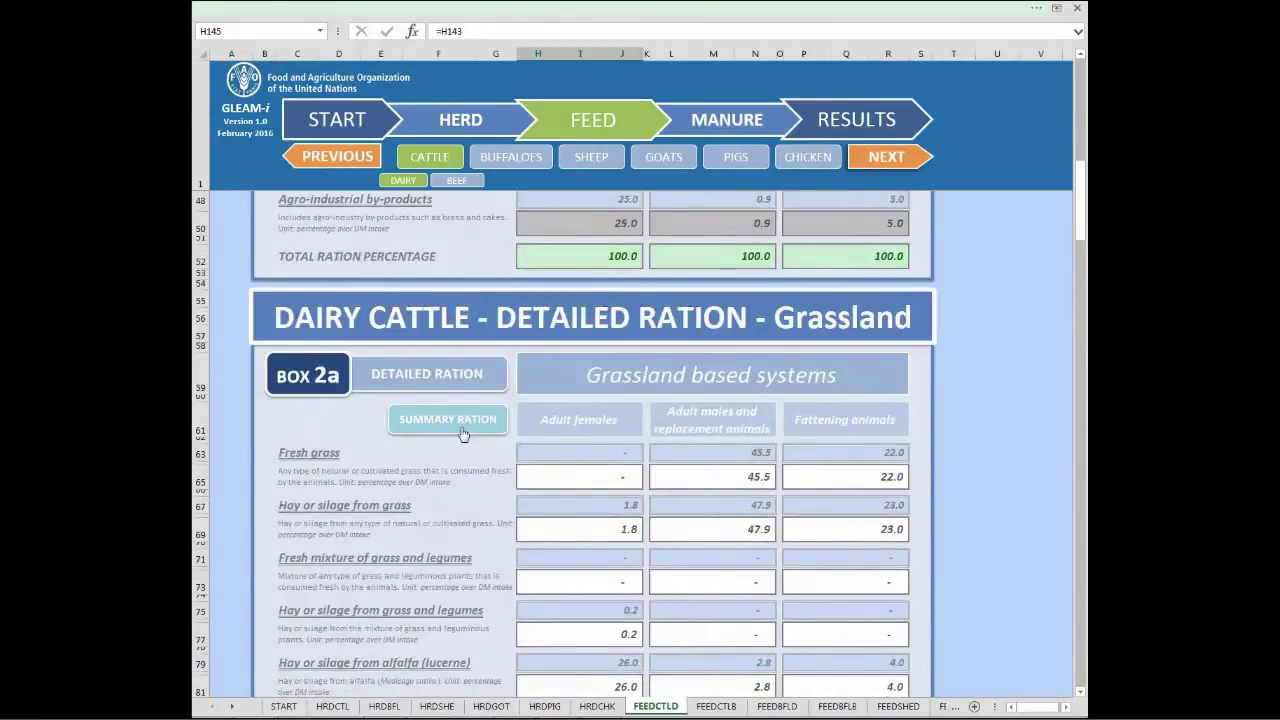
click(463, 431)
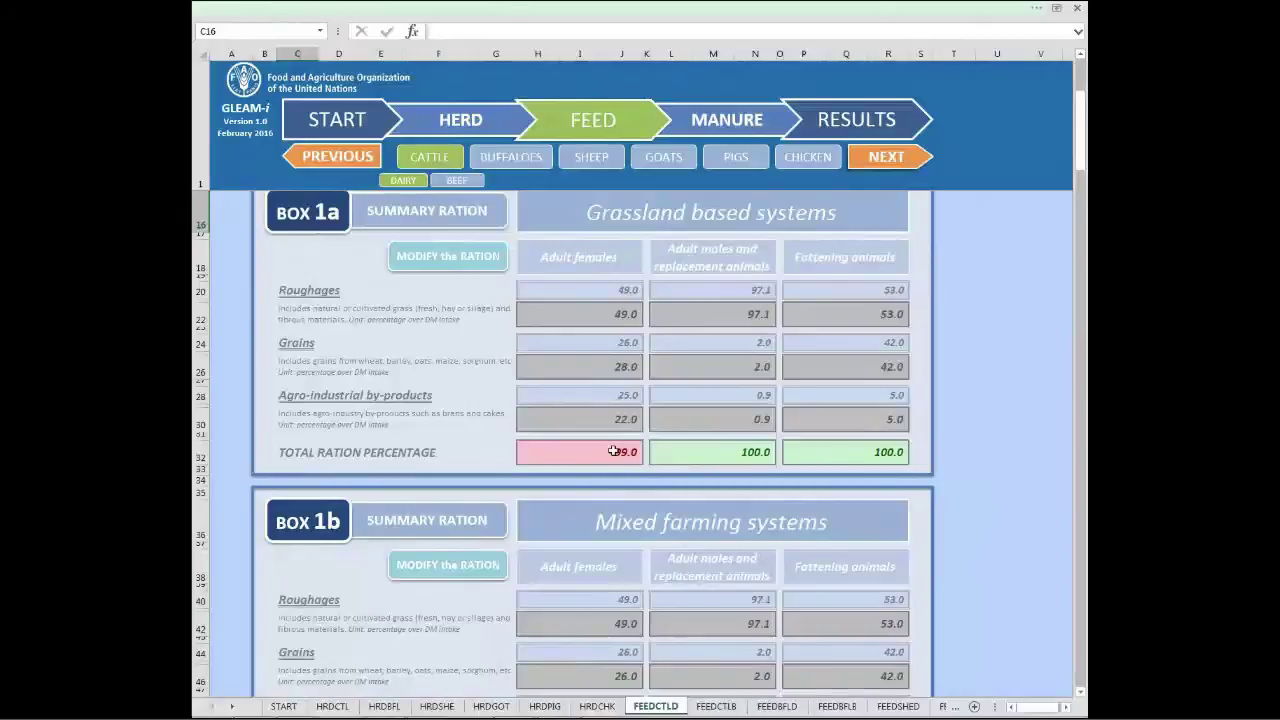
Step: Set Fresh grass for adult females to 1 in the grassland detailed ration and recheck the summary ration total
click(468, 255)
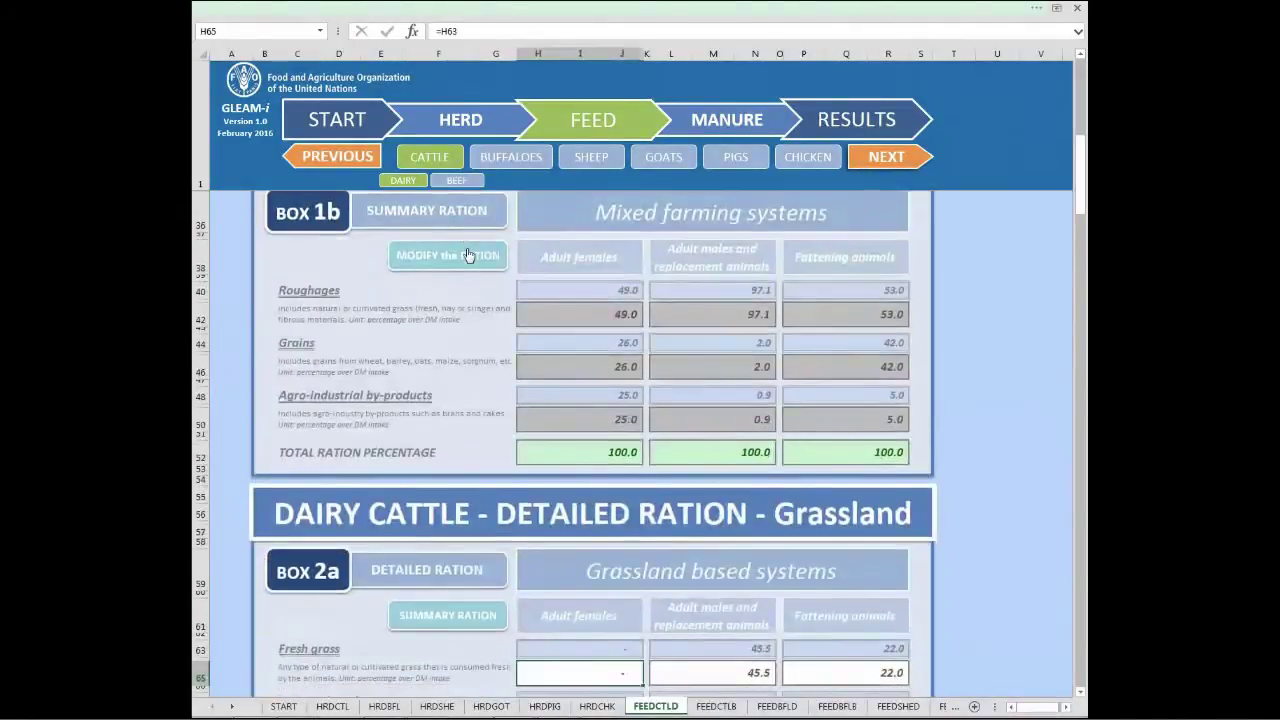
text(1)
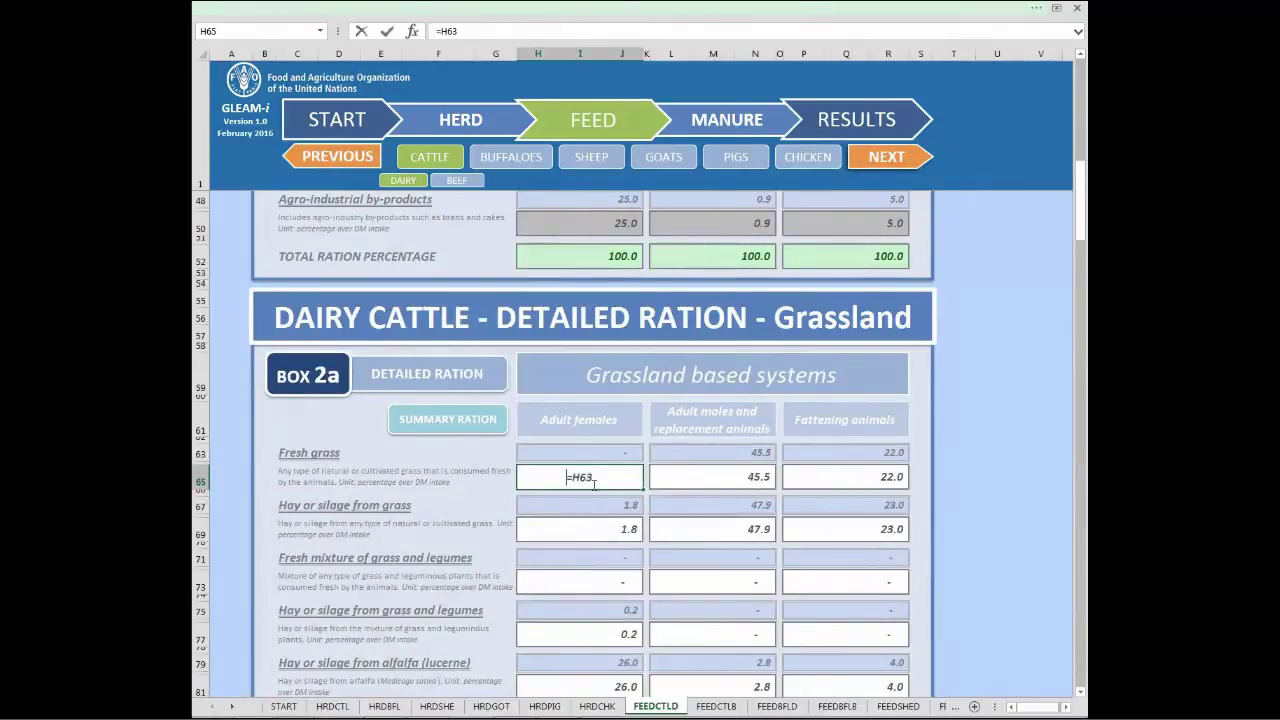
key(Return)
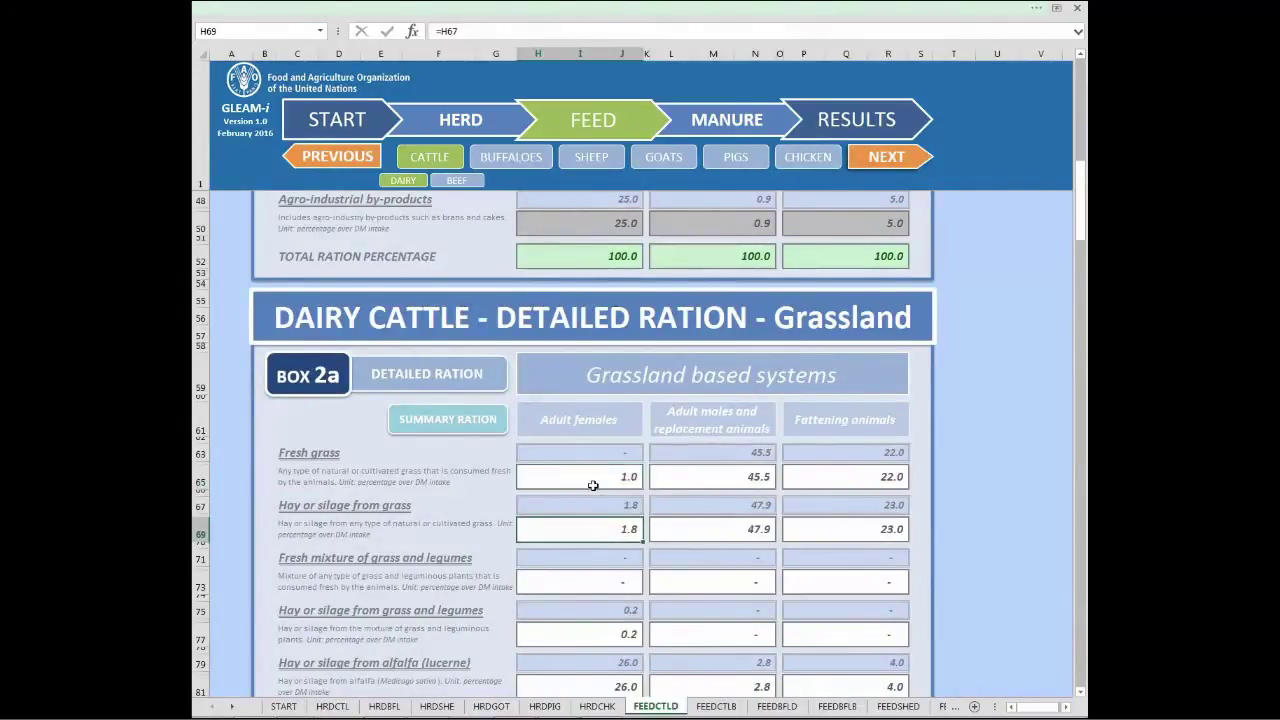
click(471, 421)
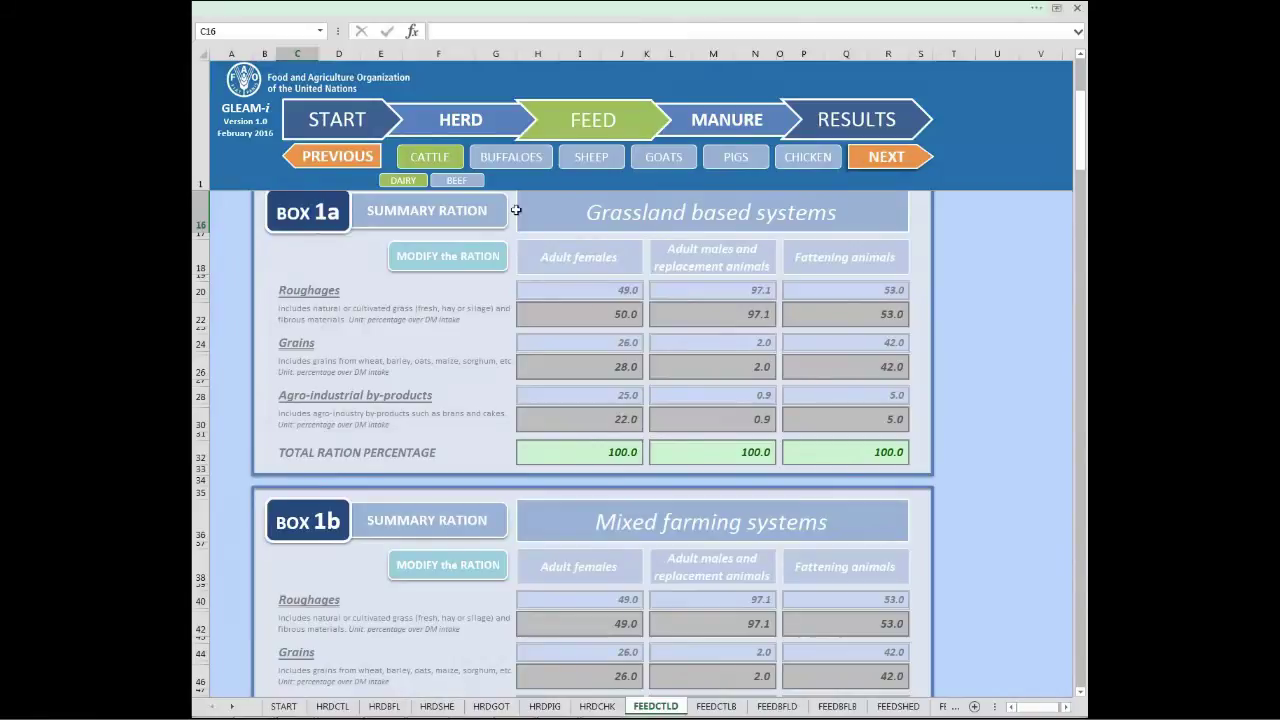
Step: View the feed module pages for dairy sheep, dairy goats and pigs
click(556, 165)
click(603, 158)
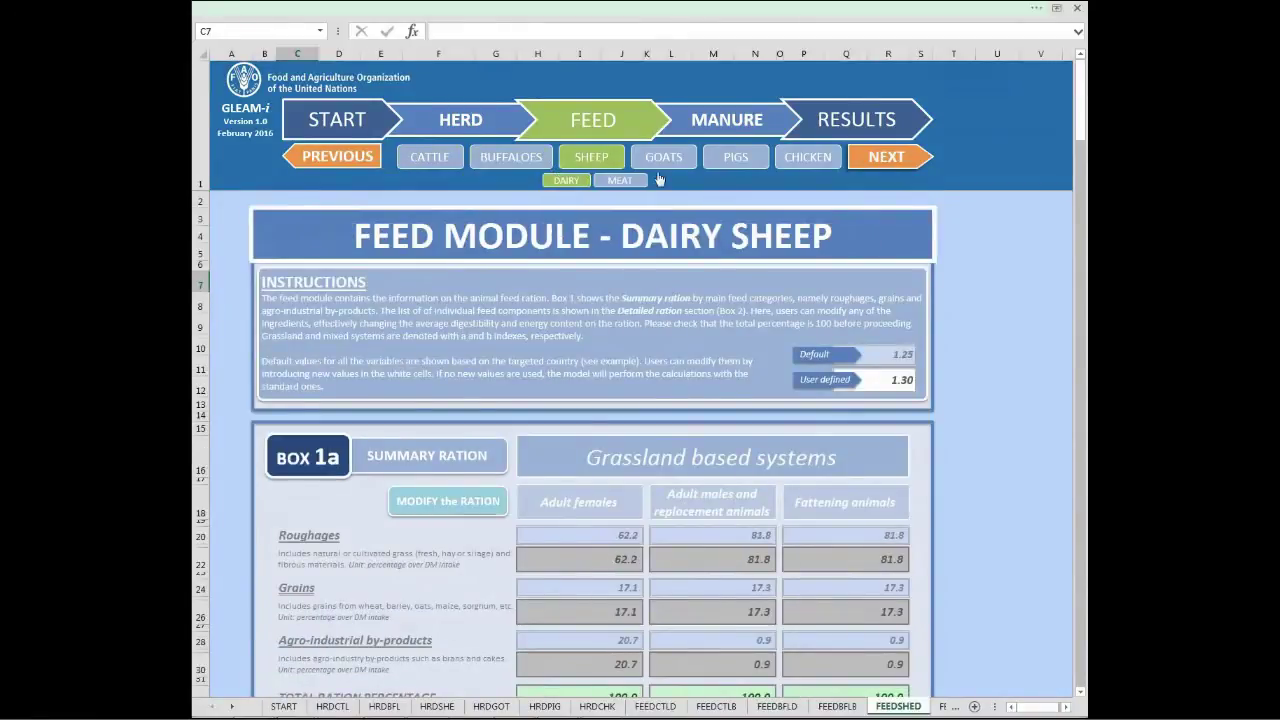
click(661, 164)
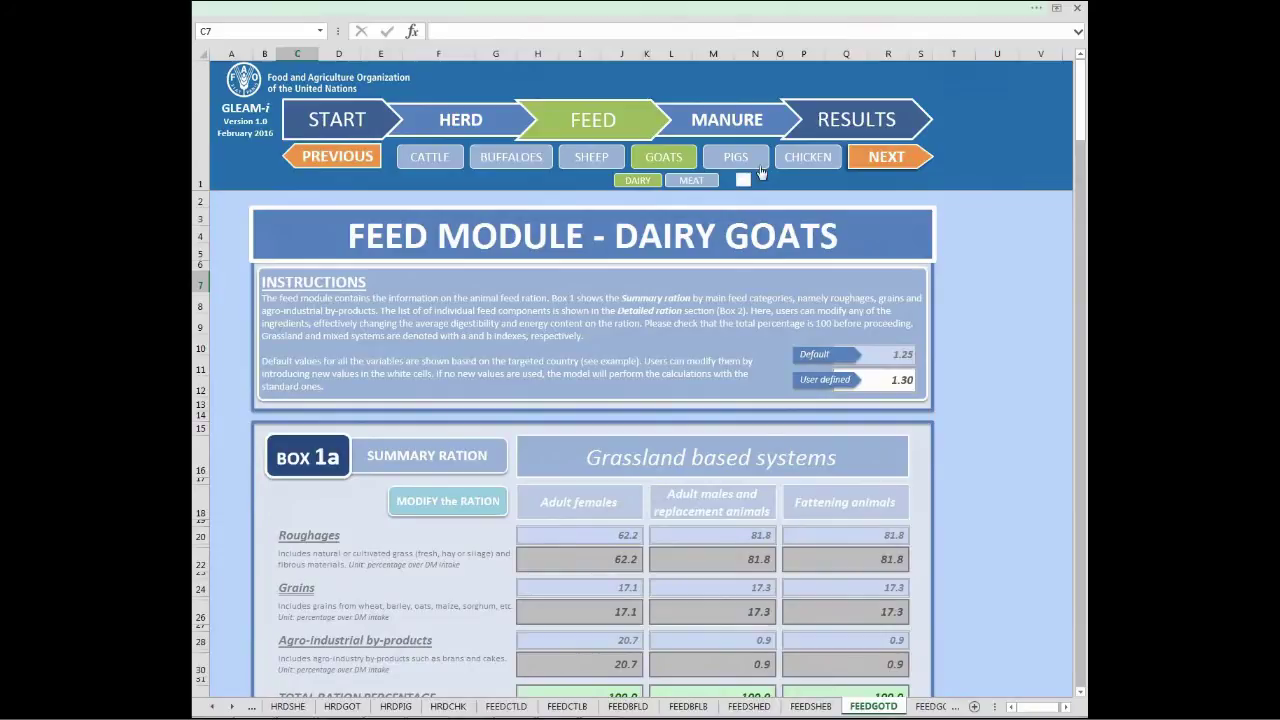
click(756, 164)
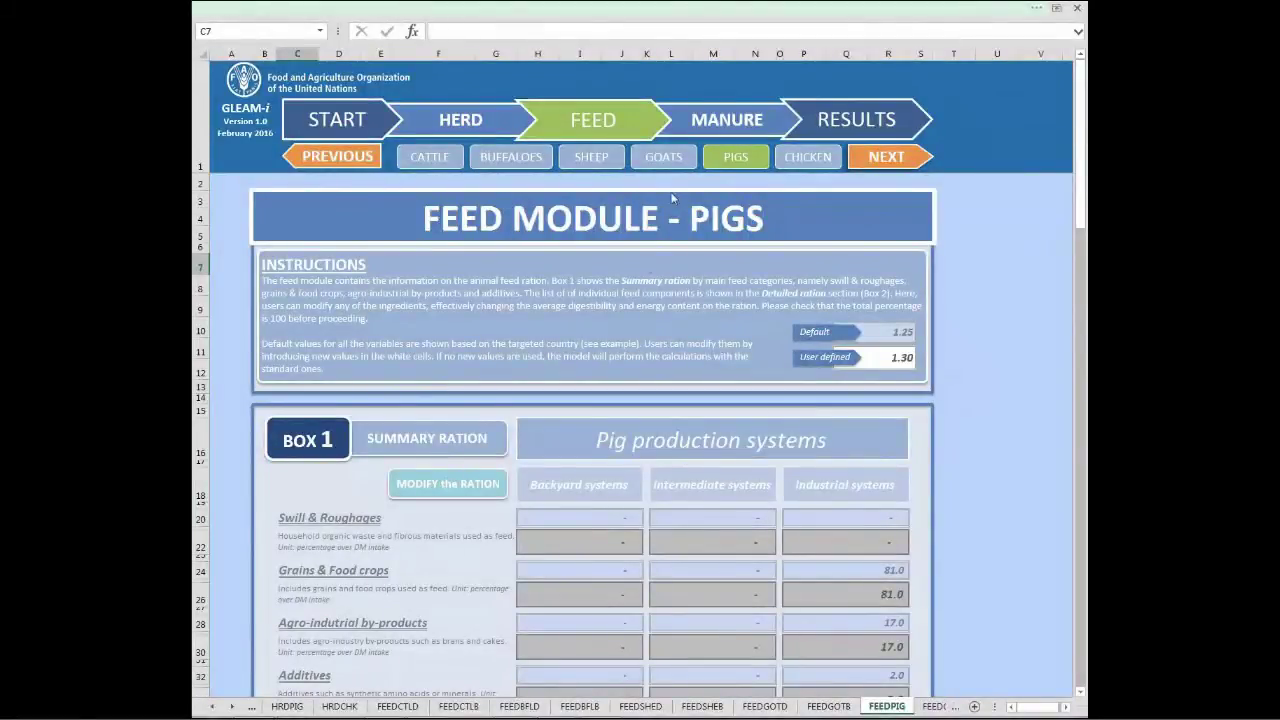
Step: Open the manure module for cattle and examine its instructions and MMS percentages
click(721, 127)
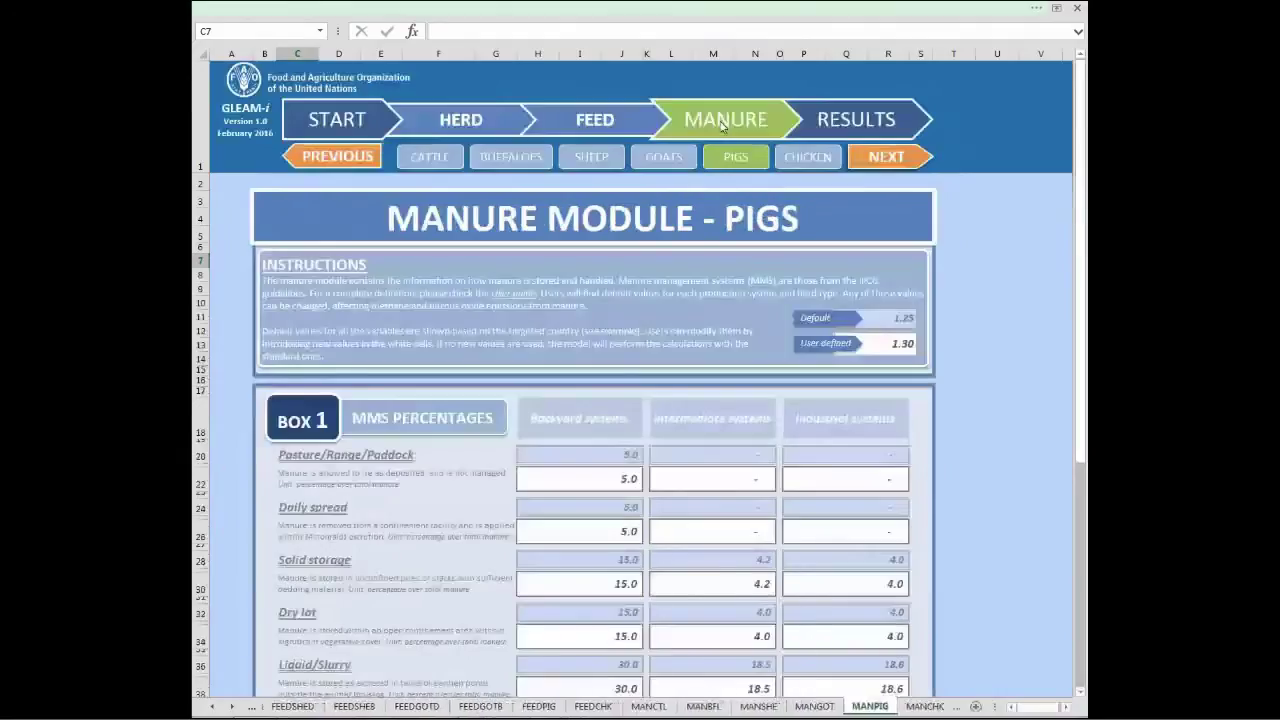
click(436, 160)
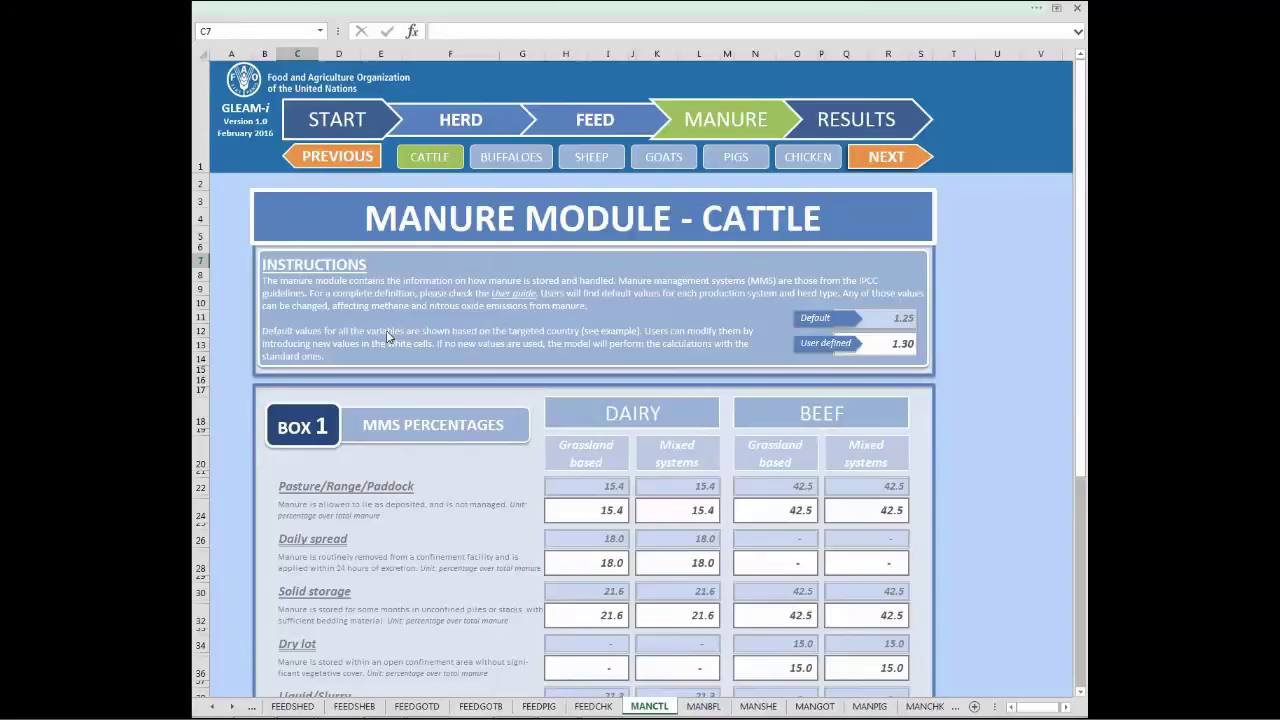
scroll(380, 418, down, 1)
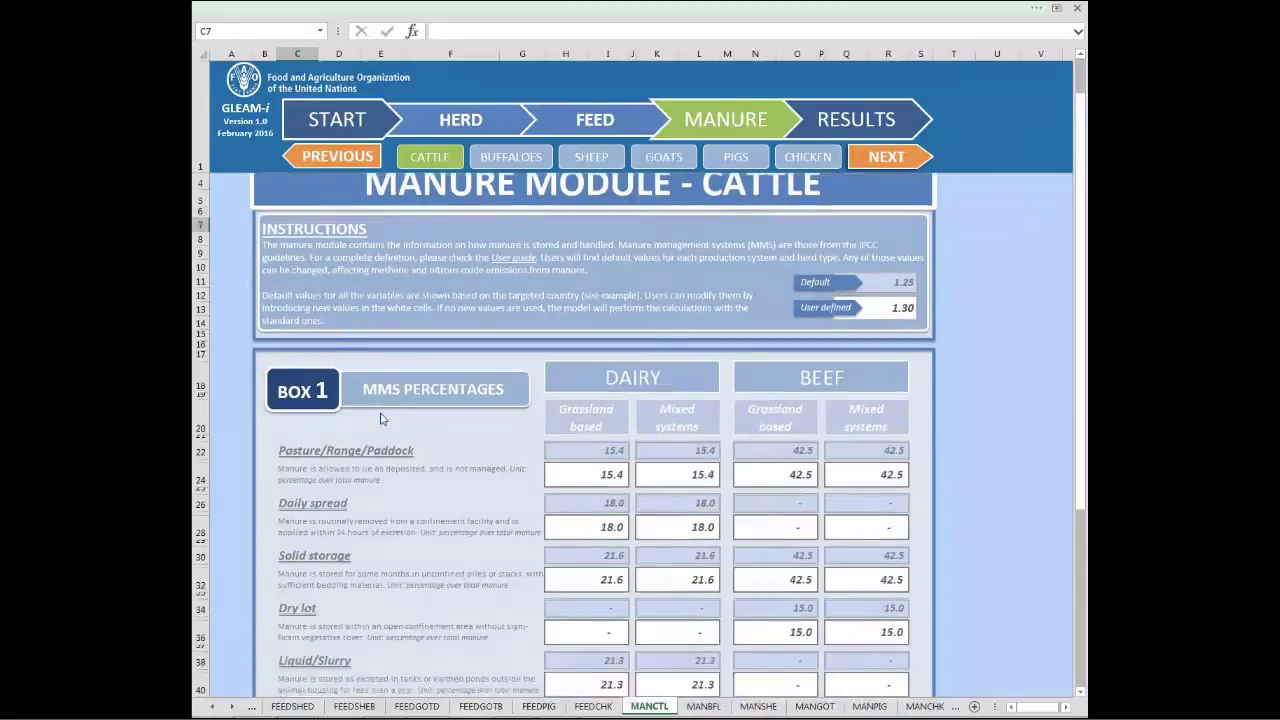
Step: Set the Solid storage percentage for grassland-based dairy cattle to 10 in the MMS percentages
scroll(380, 418, down, 2)
scroll(760, 399, down, 2)
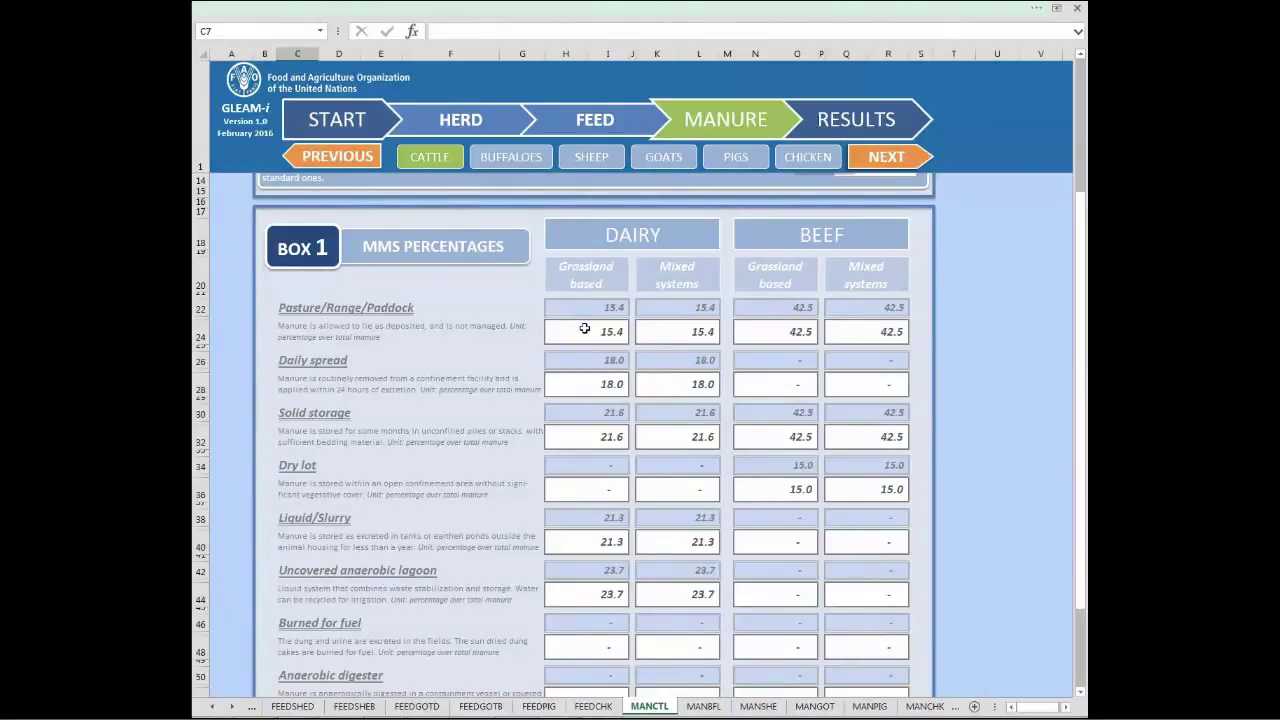
scroll(585, 329, down, 3)
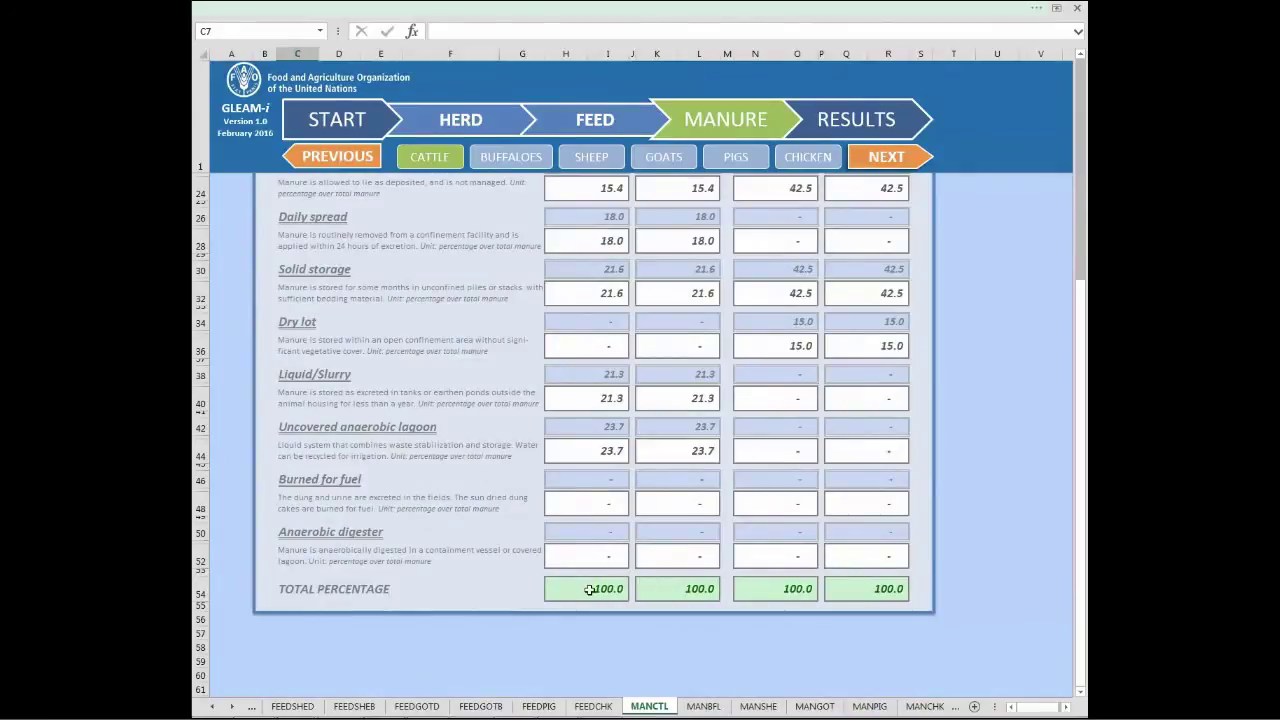
scroll(590, 590, up, 1)
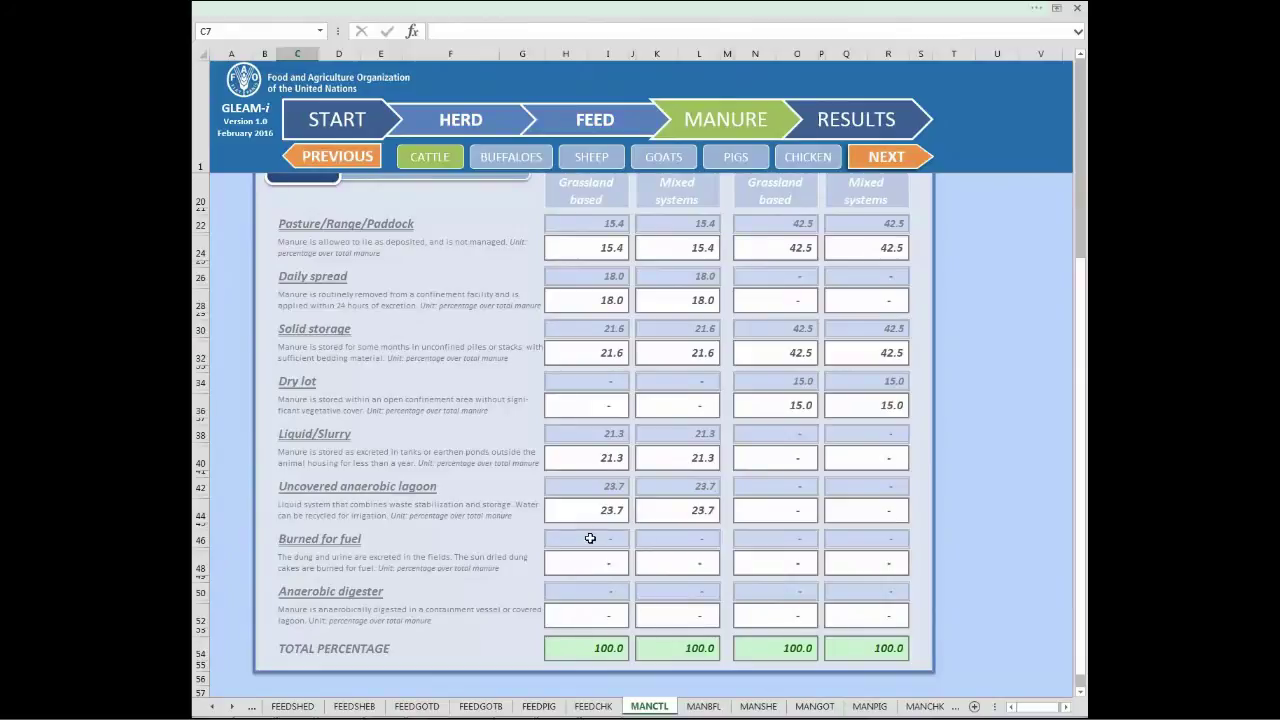
click(587, 356)
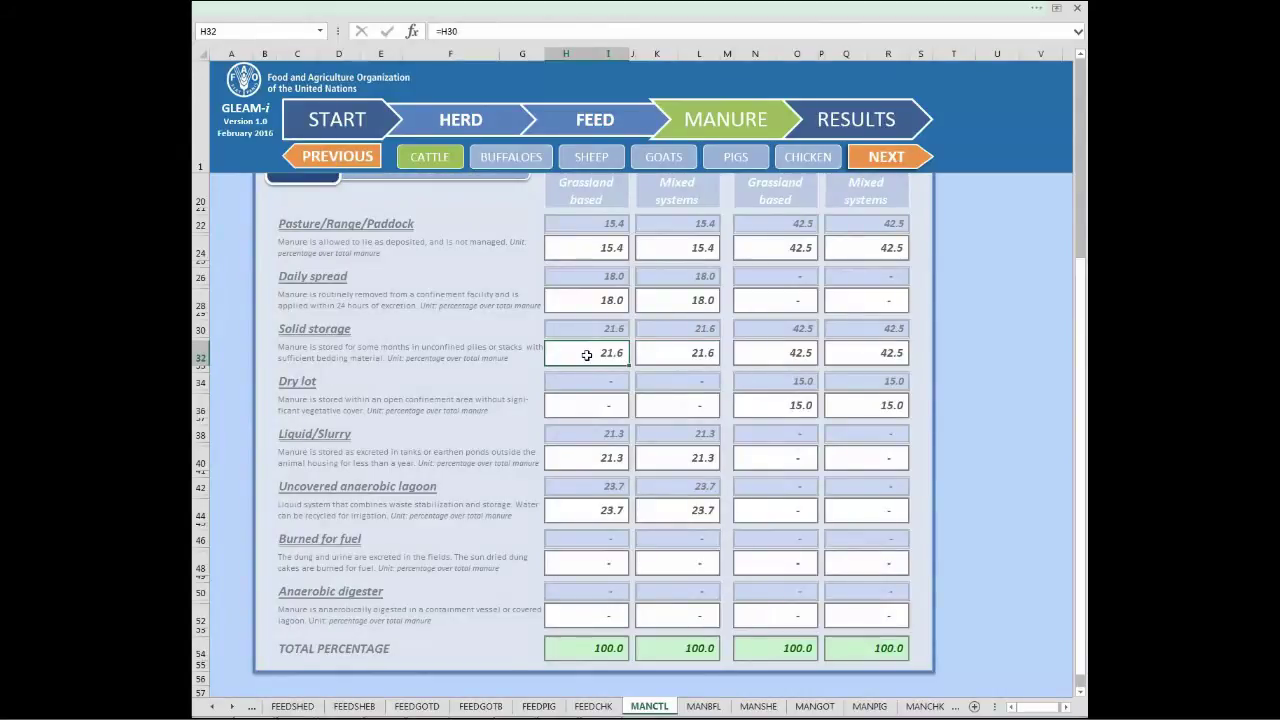
text(10)
key(Return)
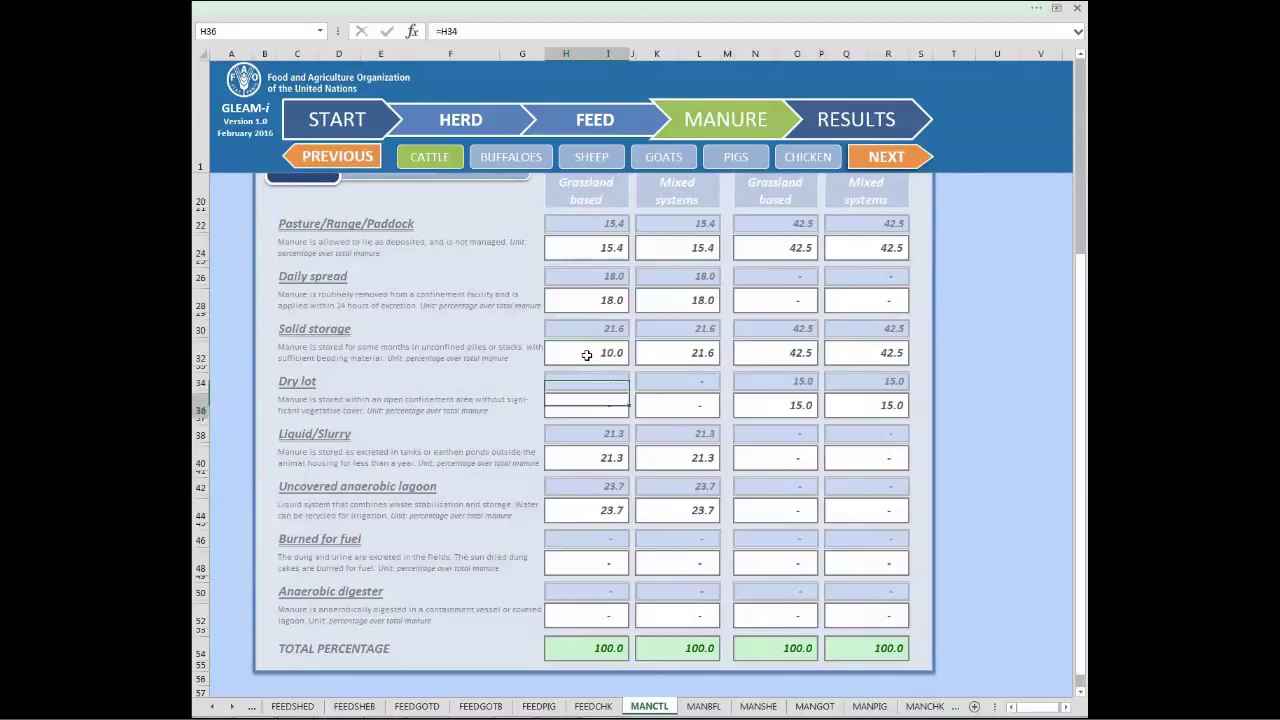
Step: Set the Anaerobic digester percentage for grassland-based dairy cattle to 11.6
click(600, 606)
text(11.6)
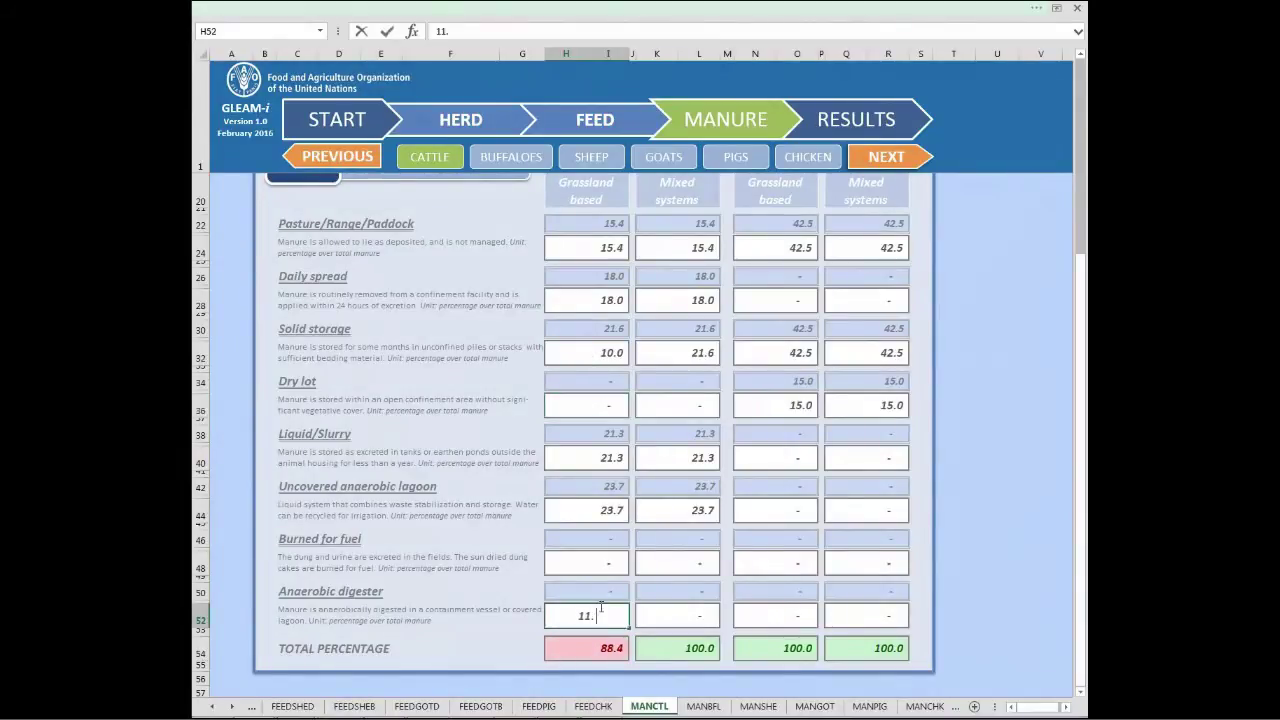
key(Return)
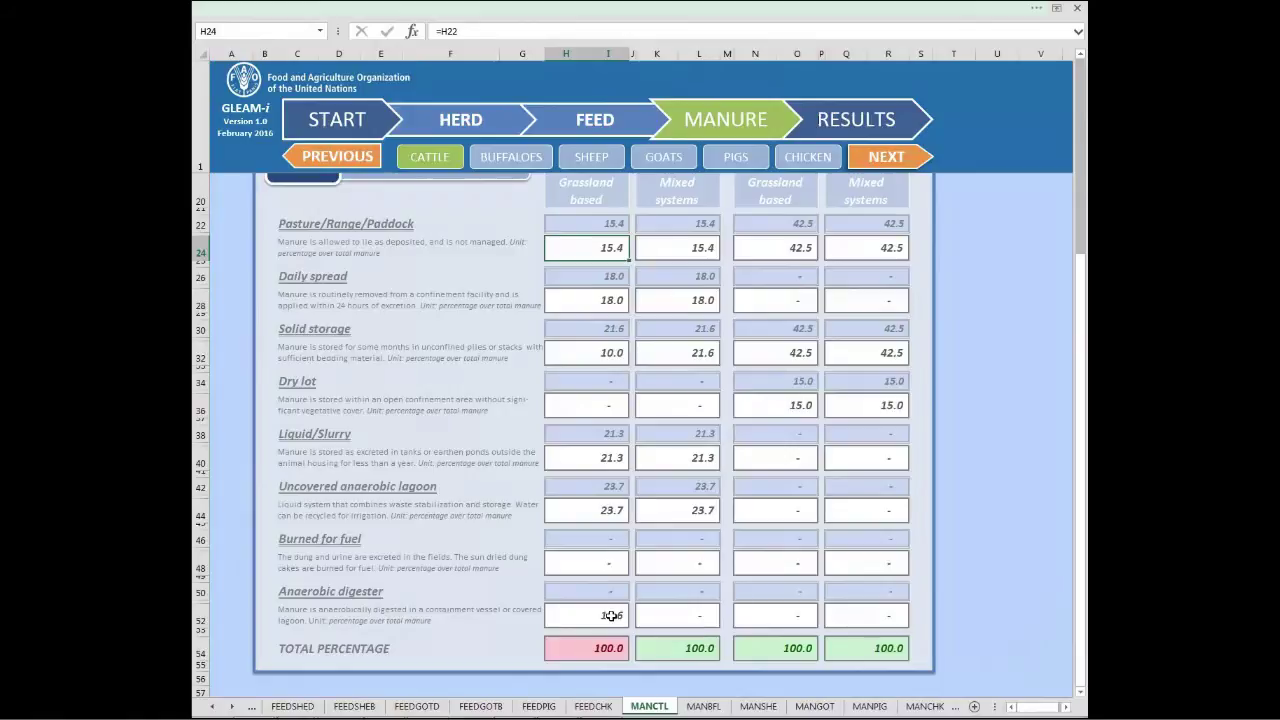
scroll(611, 616, up, 5)
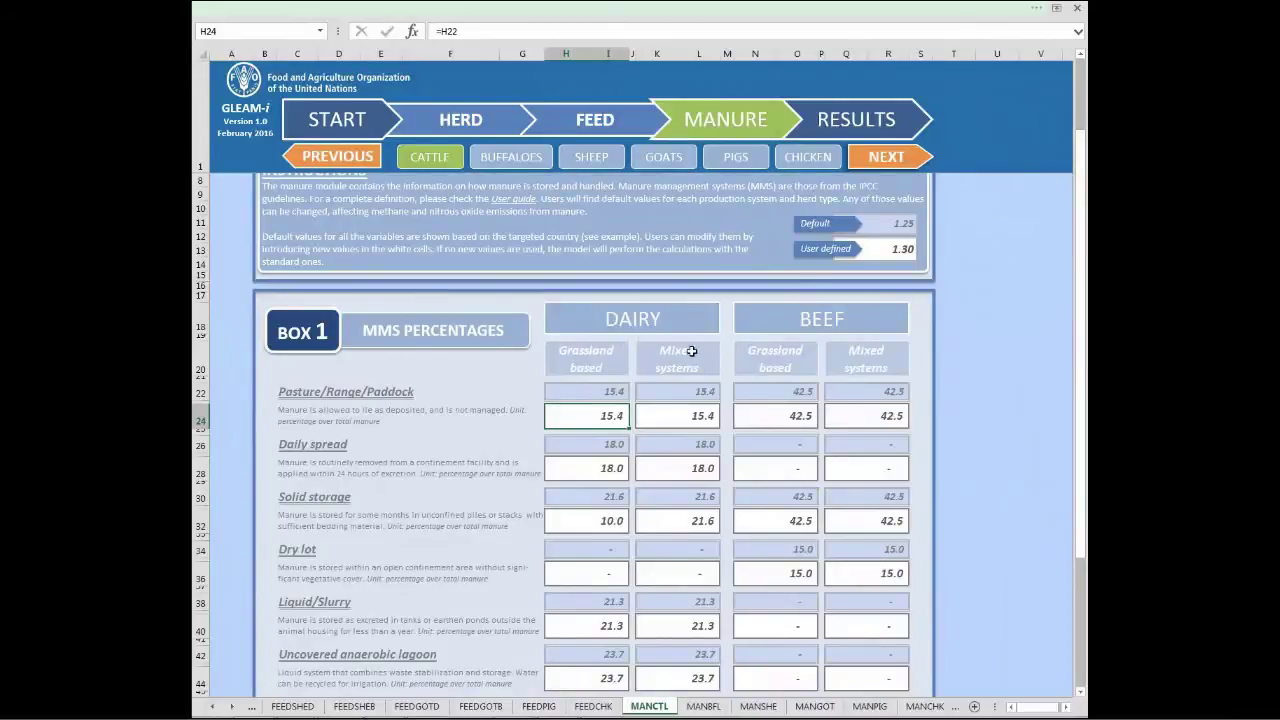
Step: Open the results summary and examine its animal production, total emissions, source of emissions and emission intensities charts
click(851, 119)
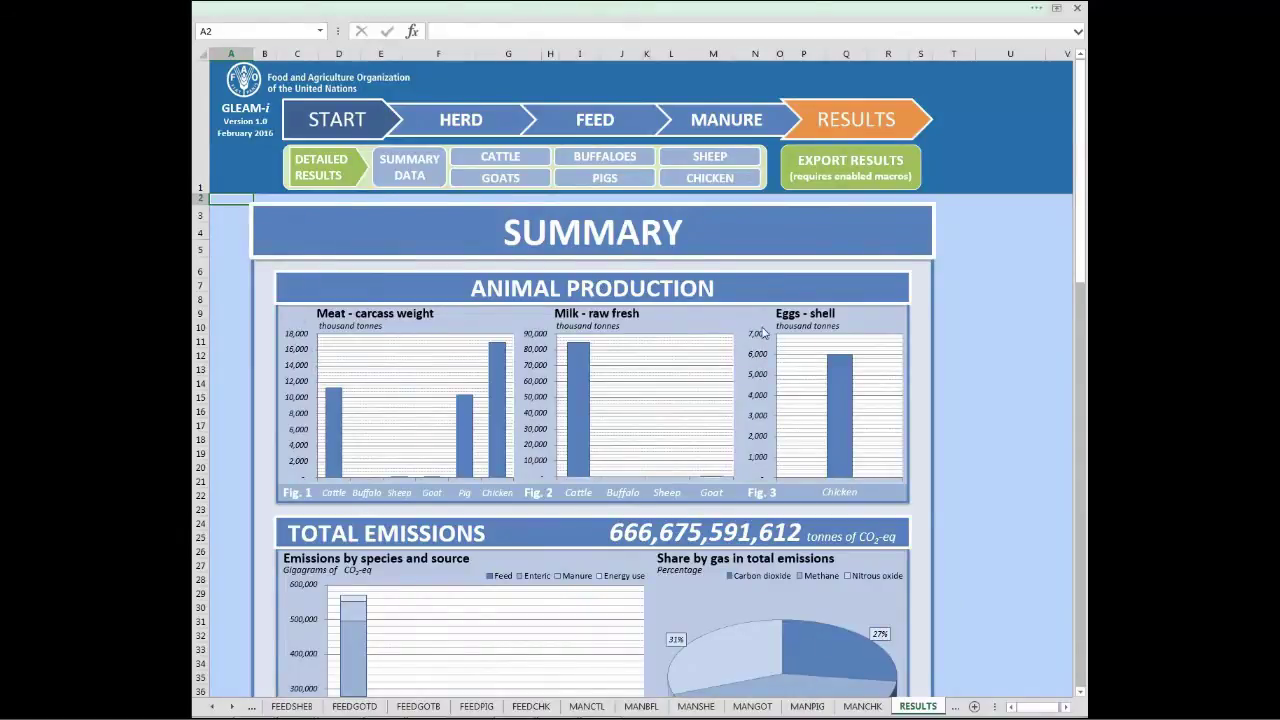
mouse_move(851, 414)
scroll(750, 405, down, 4)
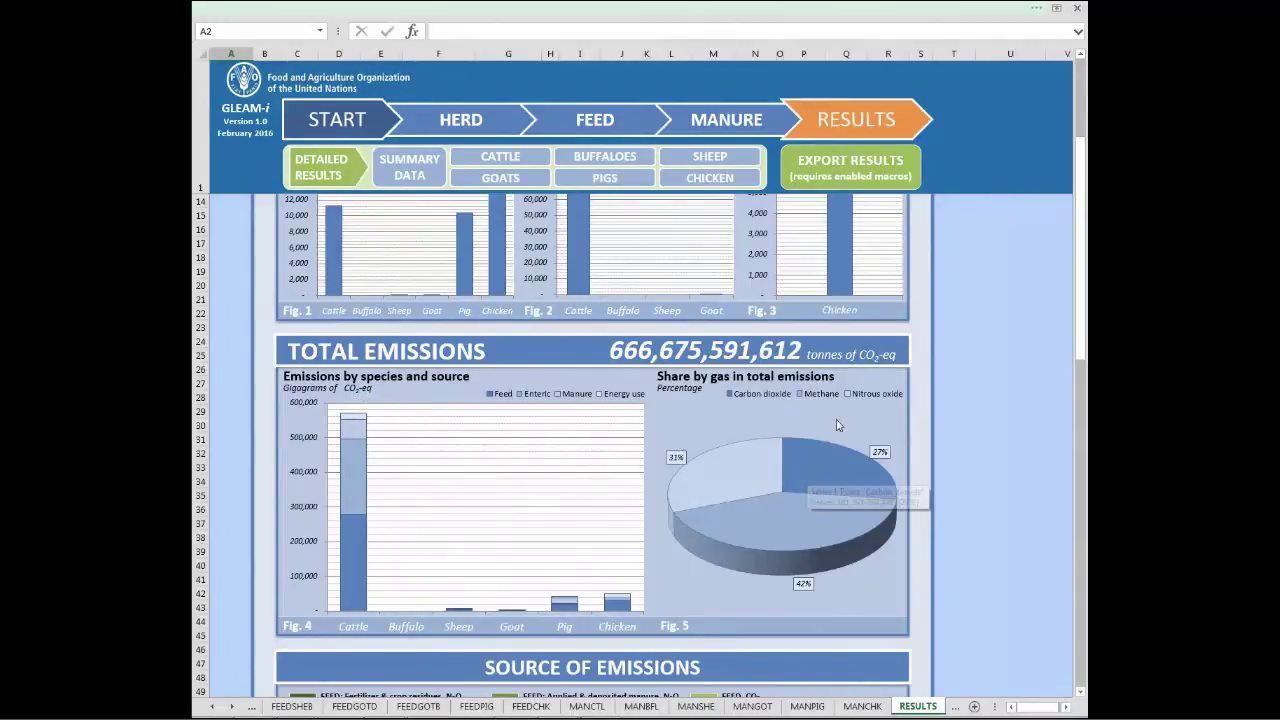
scroll(896, 416, down, 10)
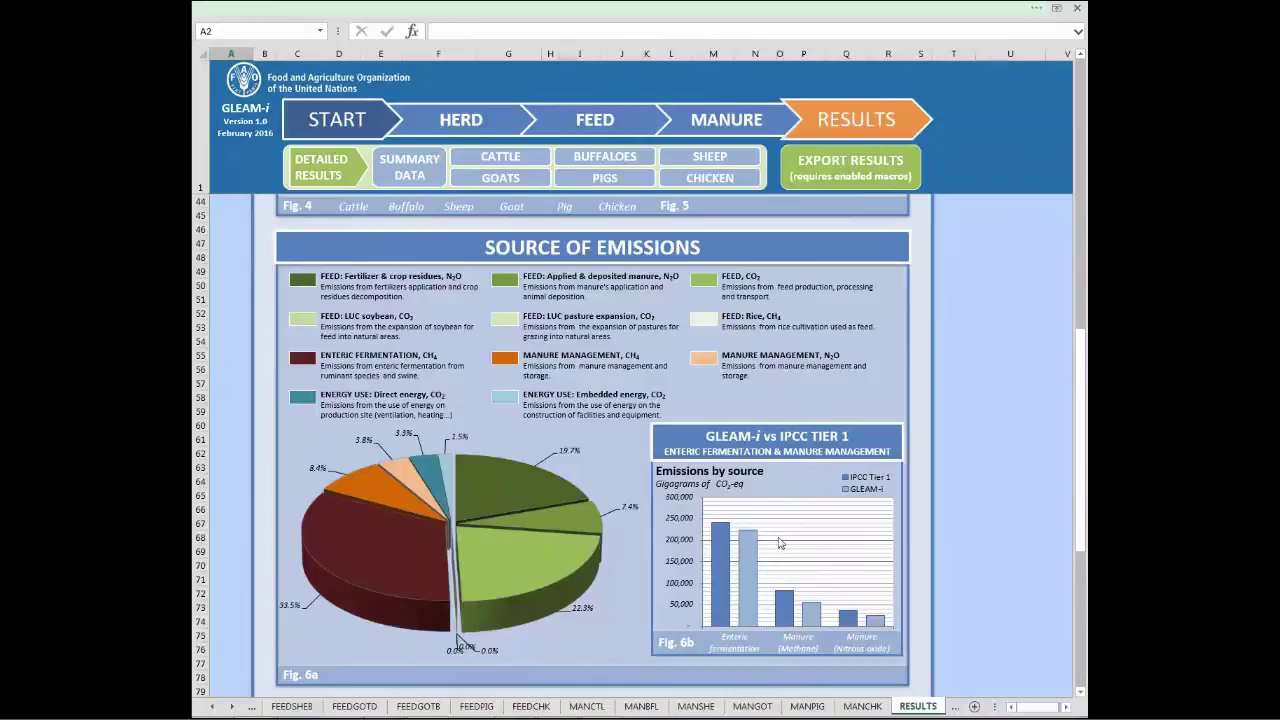
scroll(735, 500, down, 6)
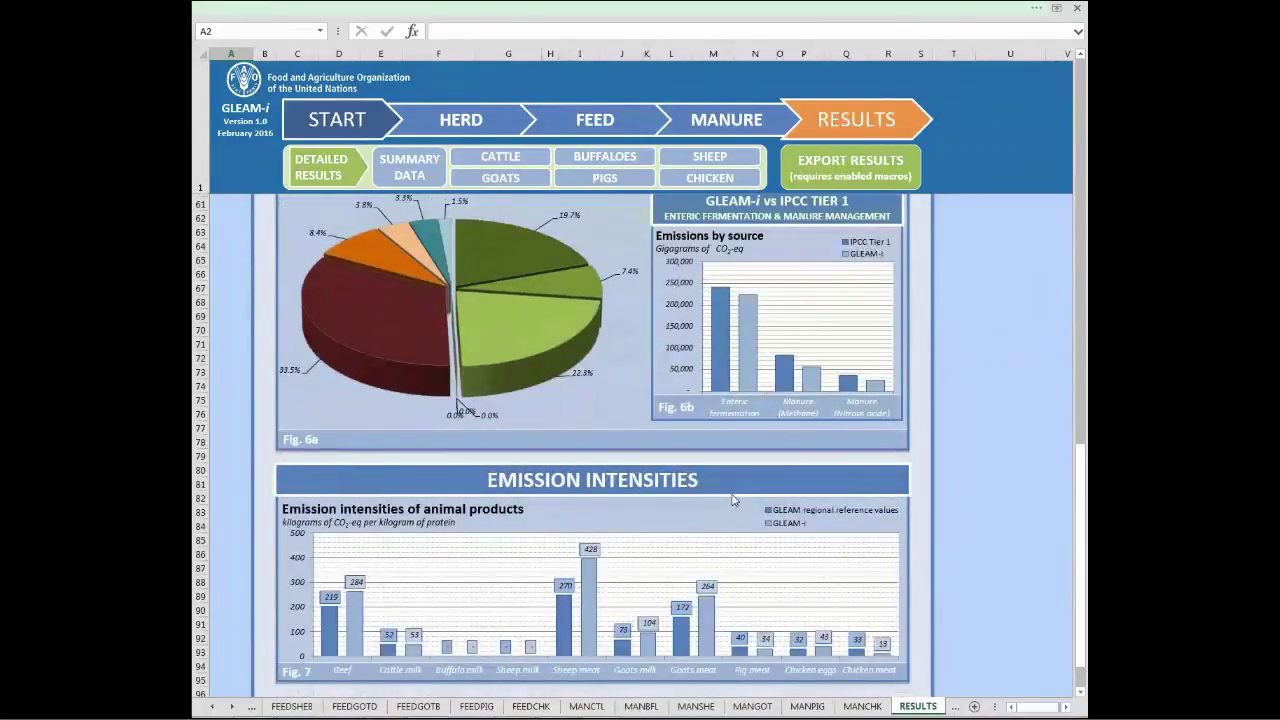
scroll(733, 500, down, 1)
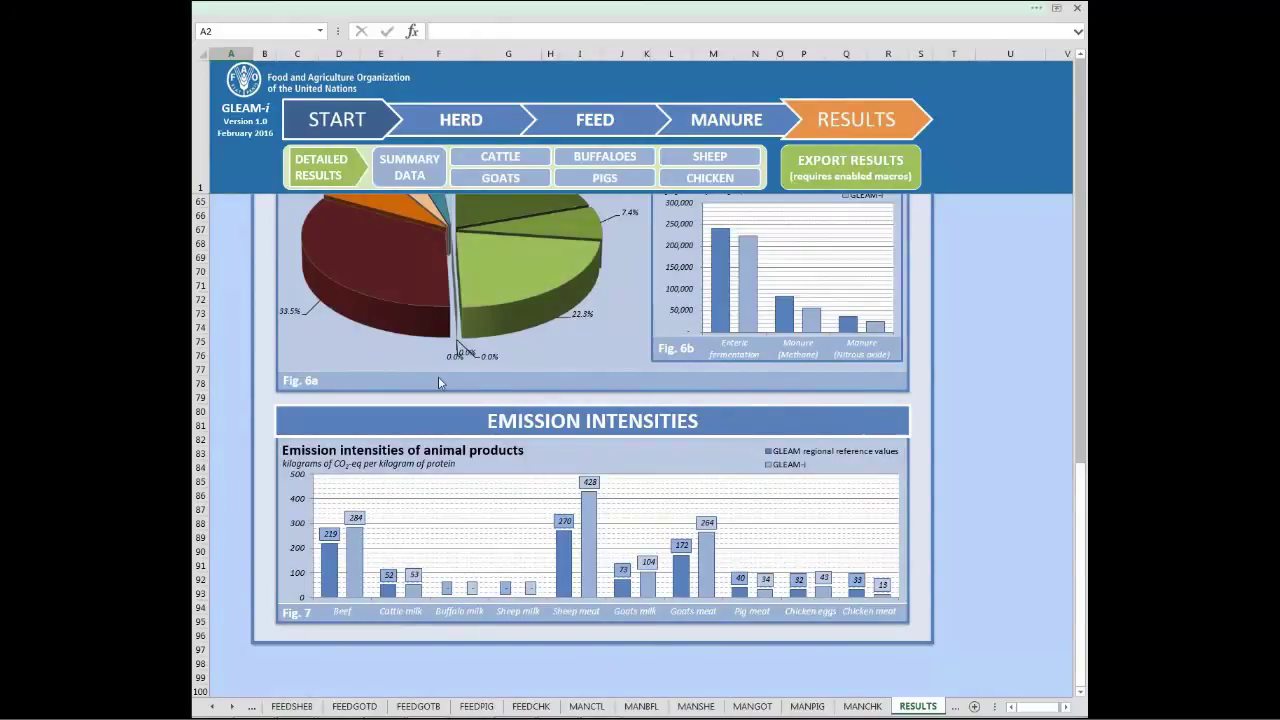
Step: Open the detailed cattle results and examine the aggregated, grassland and mixed systems tables for both herds
click(490, 164)
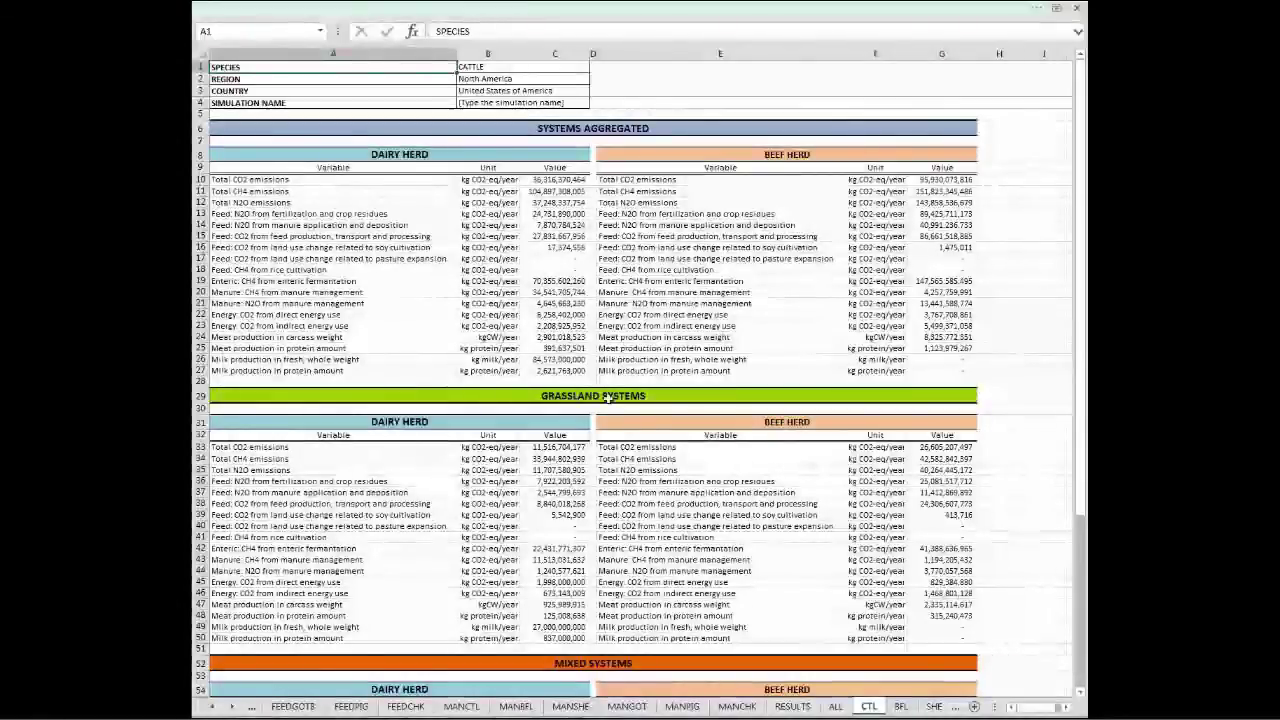
click(607, 397)
scroll(607, 400, down, 5)
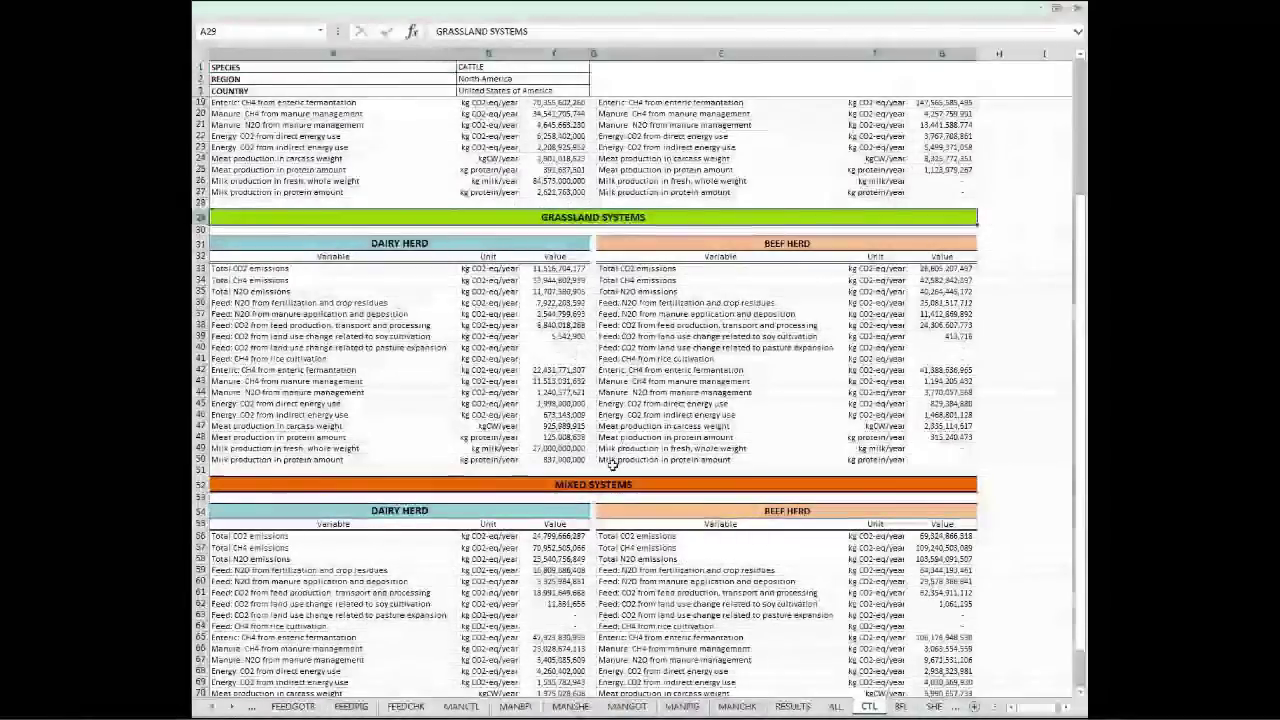
scroll(615, 471, down, 3)
click(610, 384)
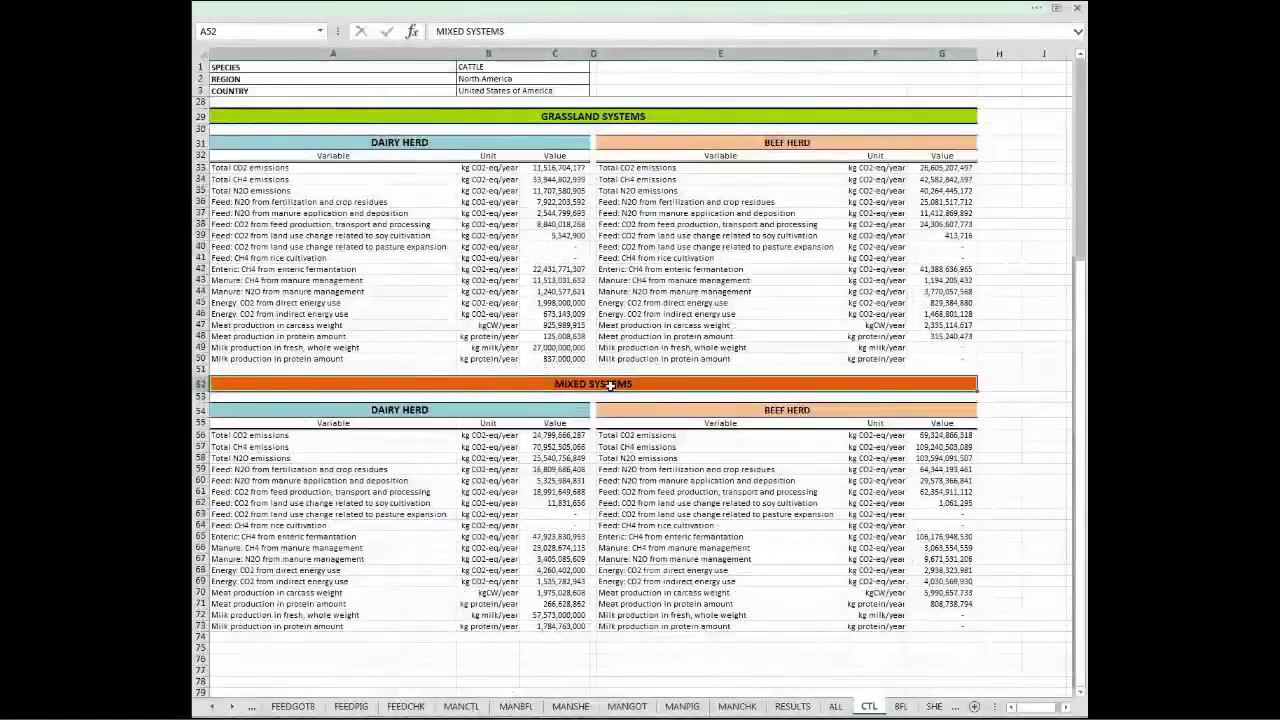
scroll(610, 385, up, 8)
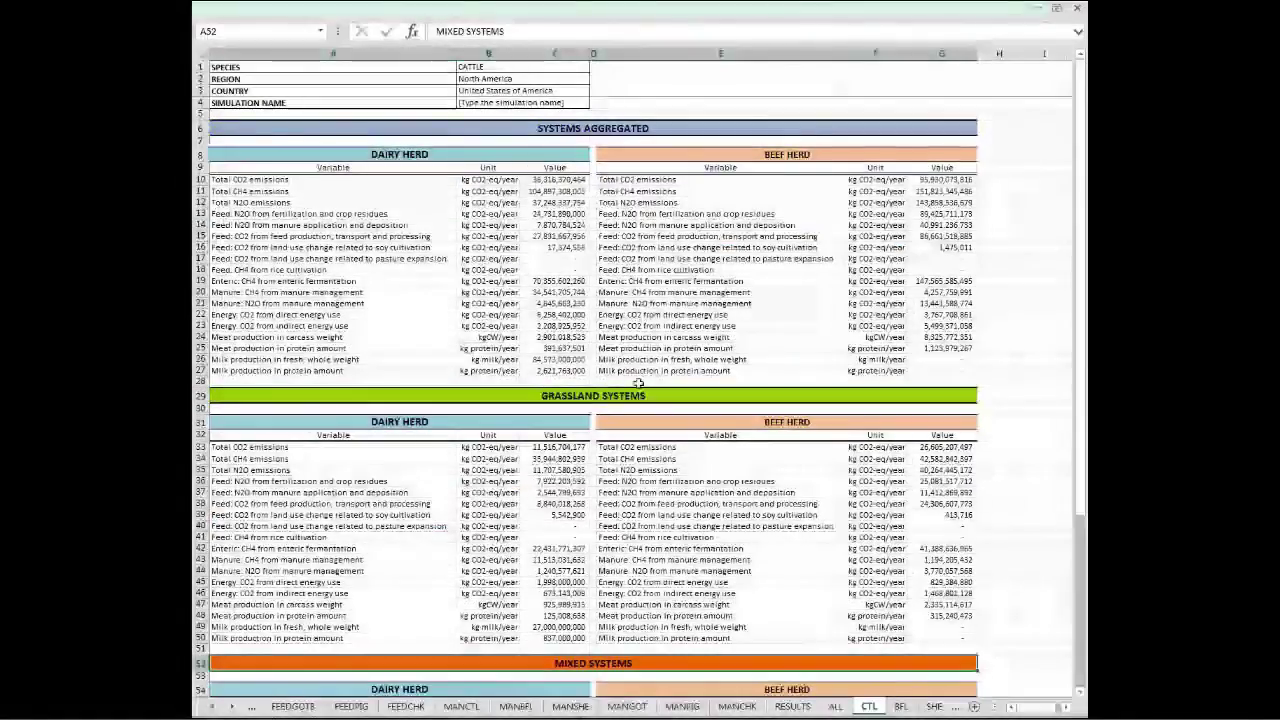
Step: View the detailed results for buffaloes, sheep, goats, pigs and chicken, and return to the start of the results summary
click(901, 706)
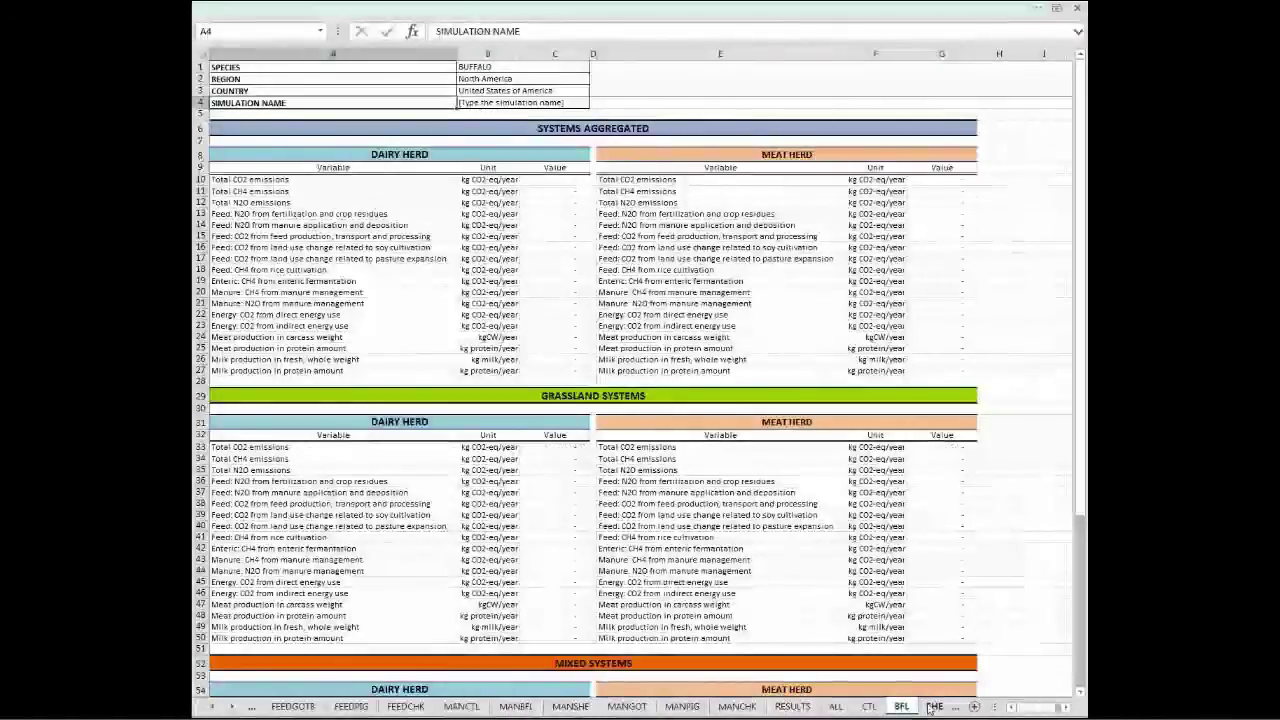
click(933, 707)
click(905, 707)
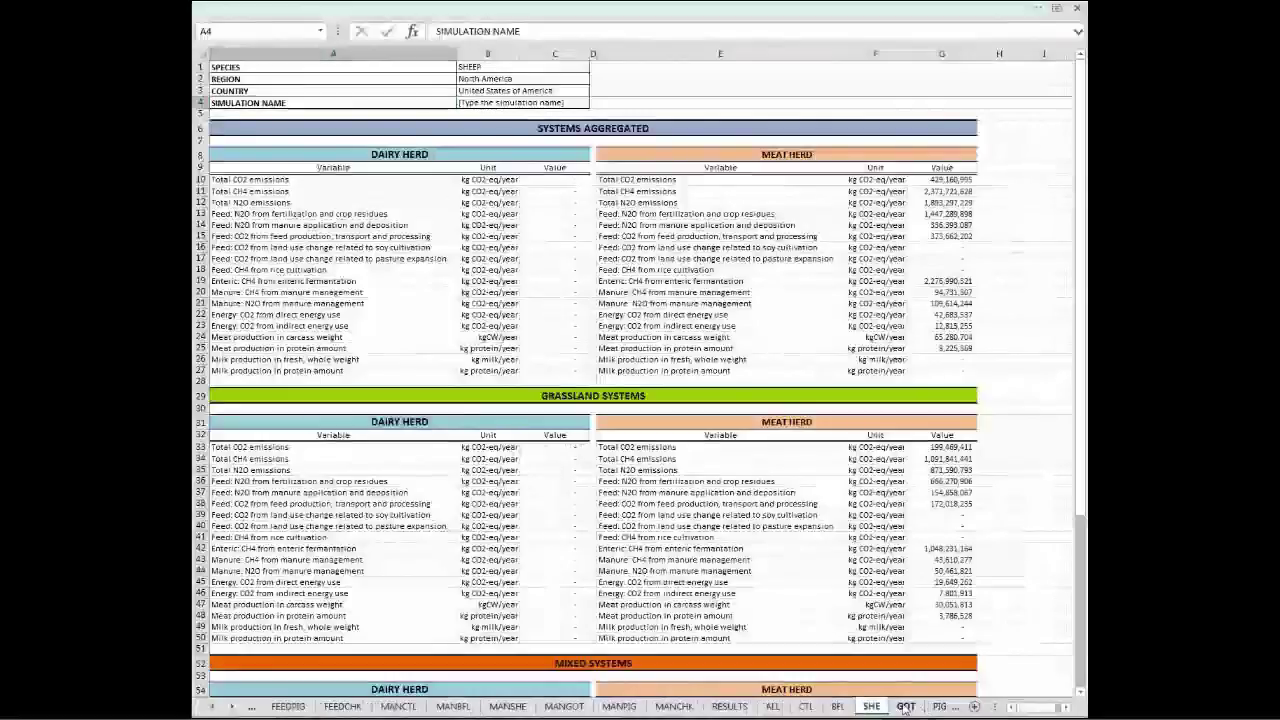
click(935, 707)
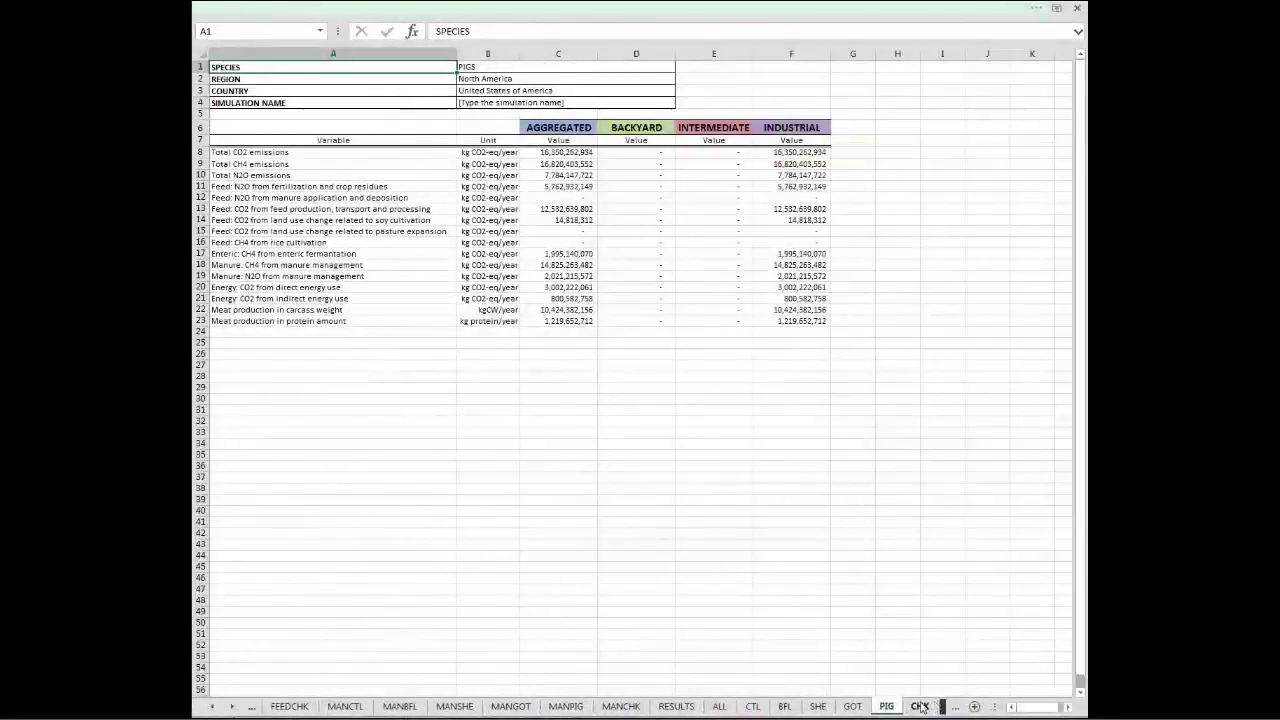
click(918, 707)
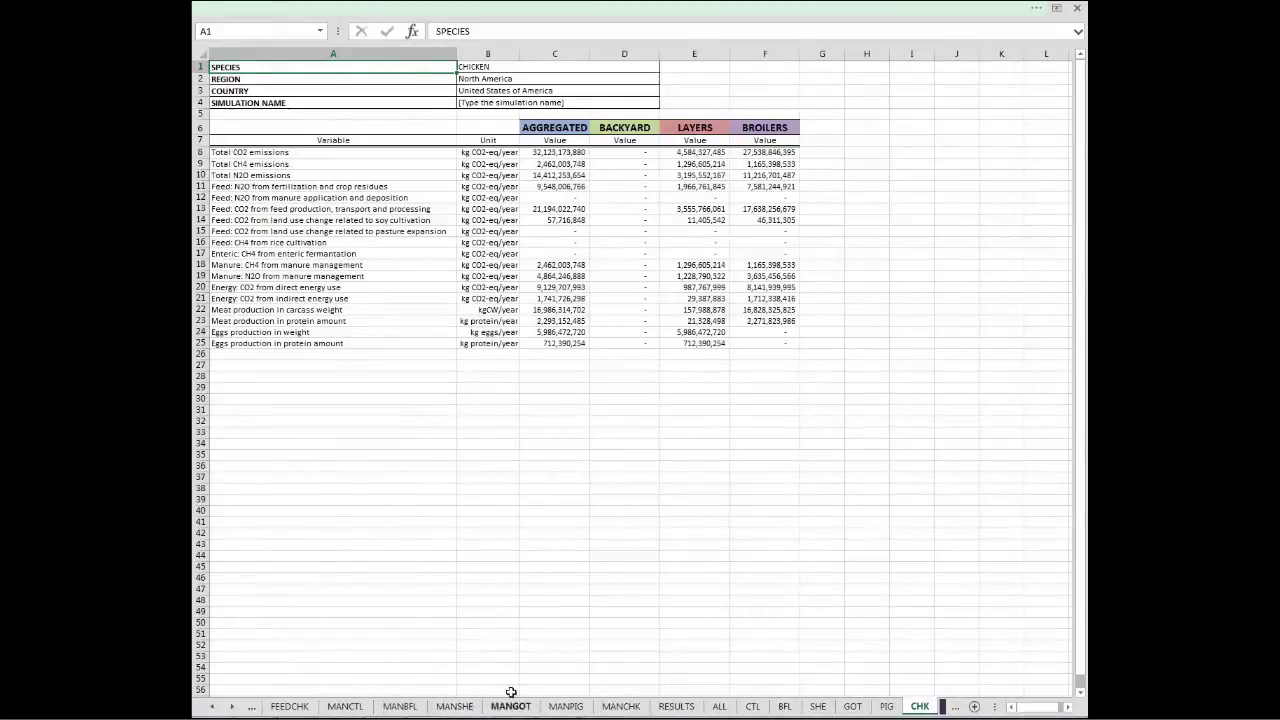
click(676, 707)
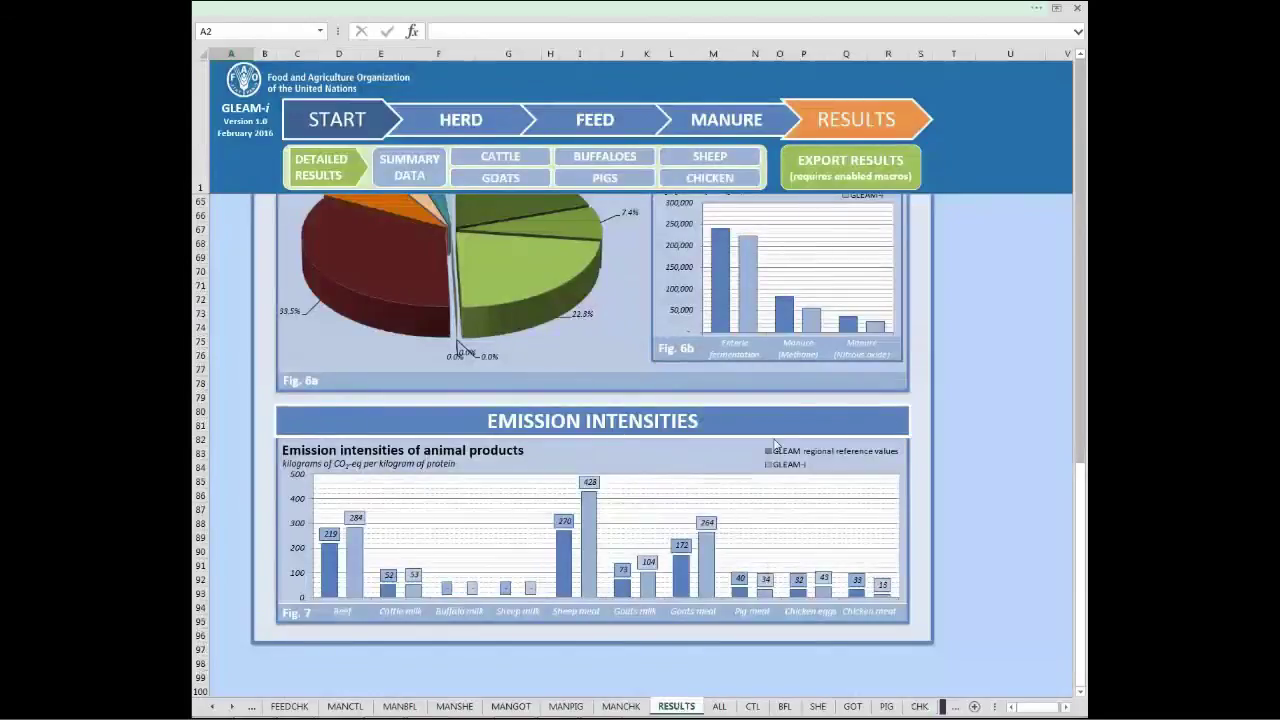
scroll(457, 345, up, 20)
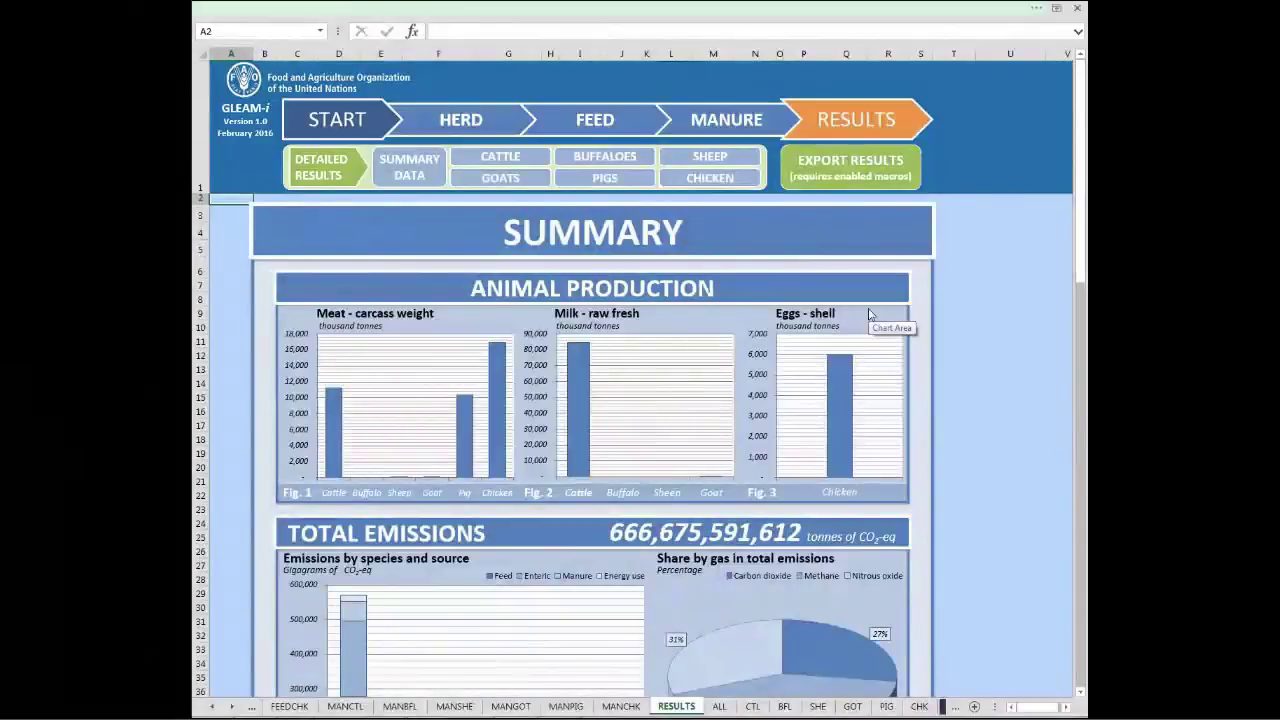